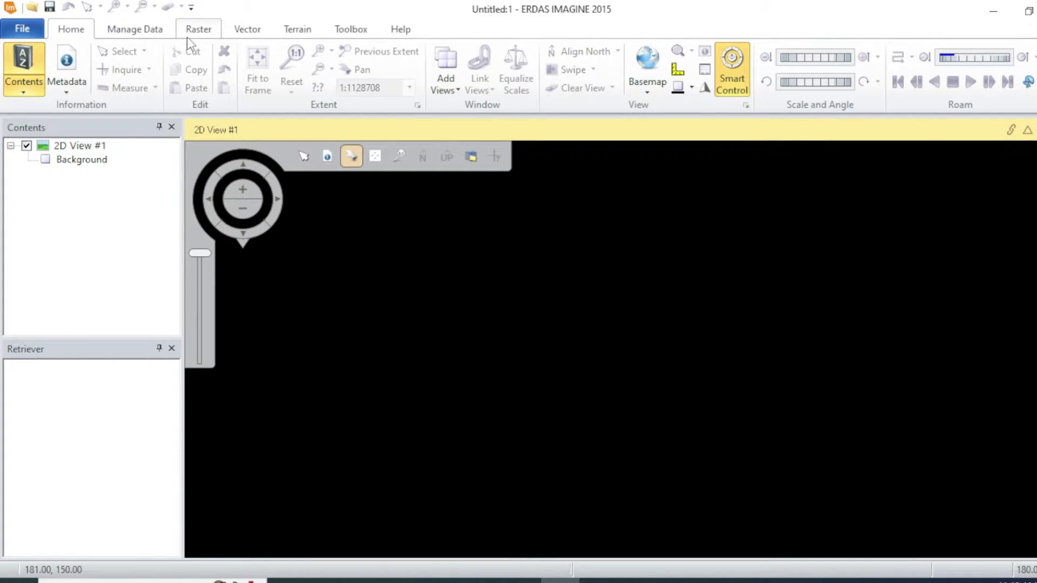
Step: Start a data import and set the import format to TIFF
left_click(188, 35)
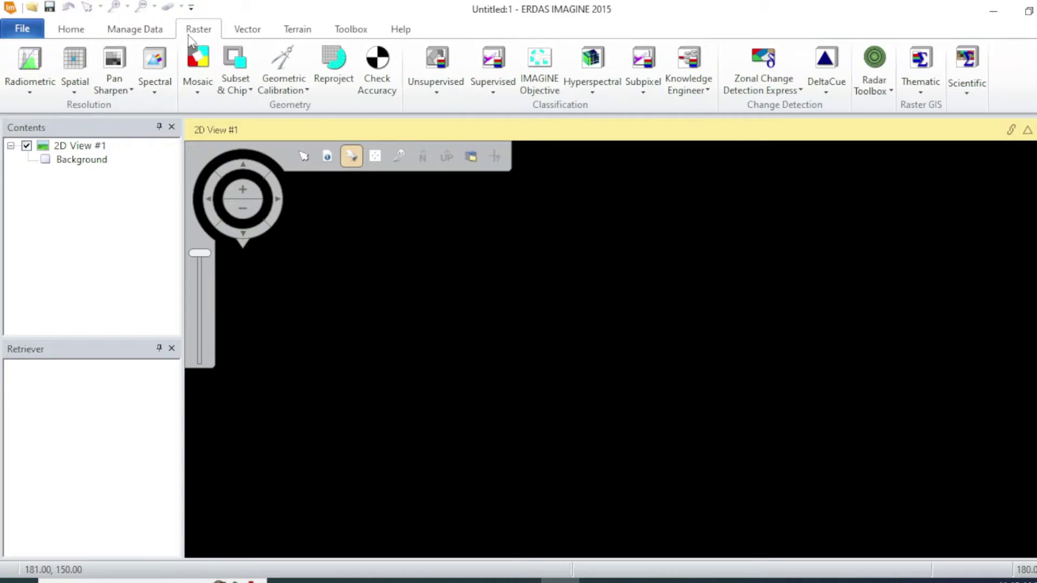
left_click(160, 34)
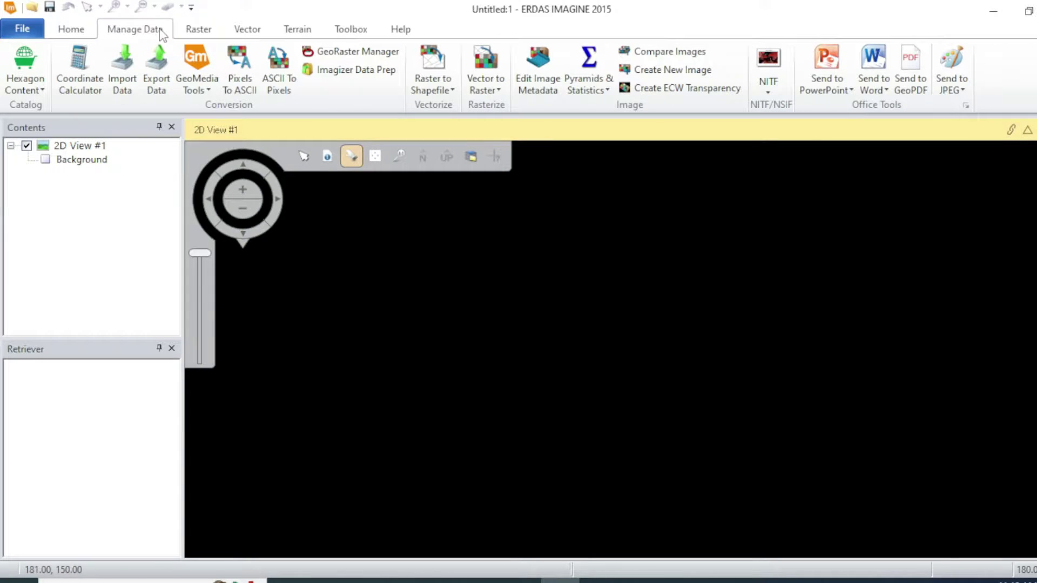
left_click(123, 79)
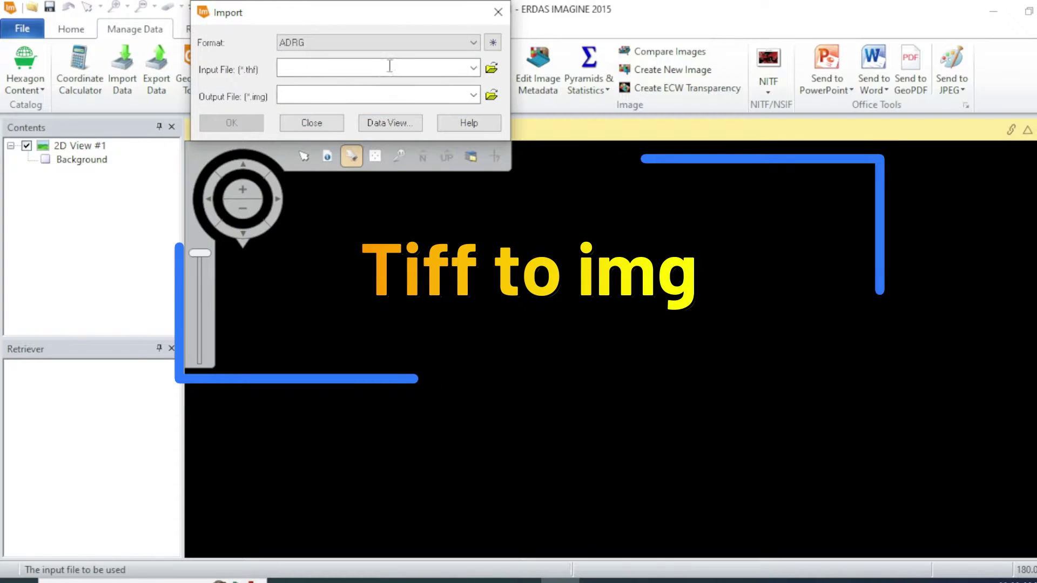
left_click(473, 42)
scroll(315, 293, "down", 20)
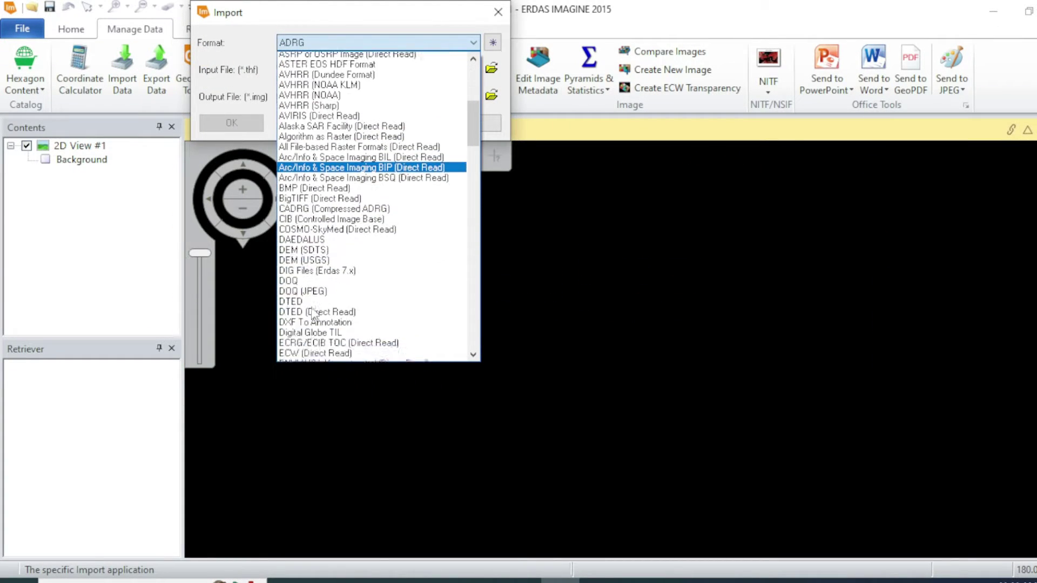
scroll(315, 295, "down", 9)
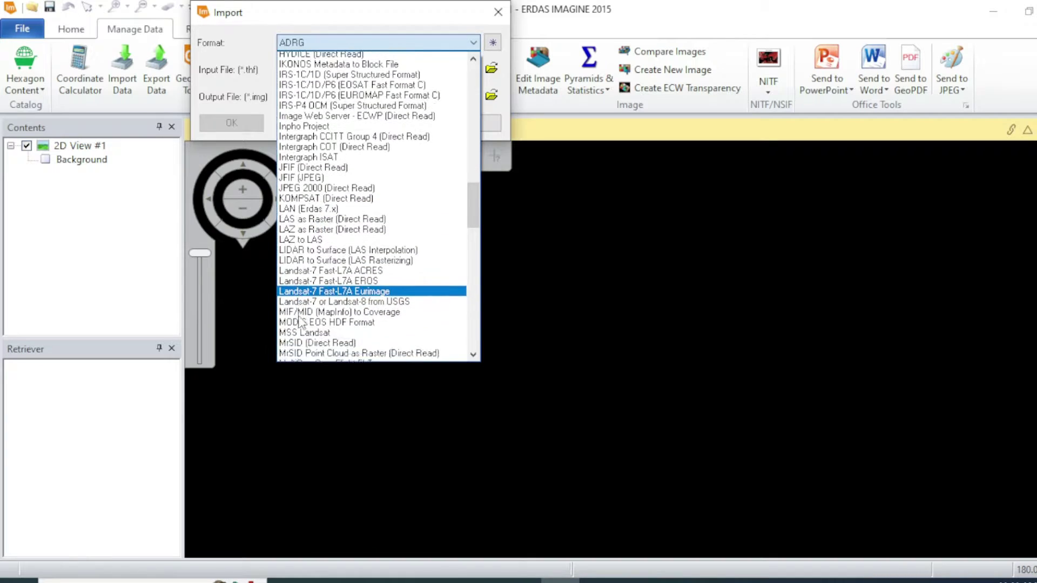
scroll(304, 324, "down", 20)
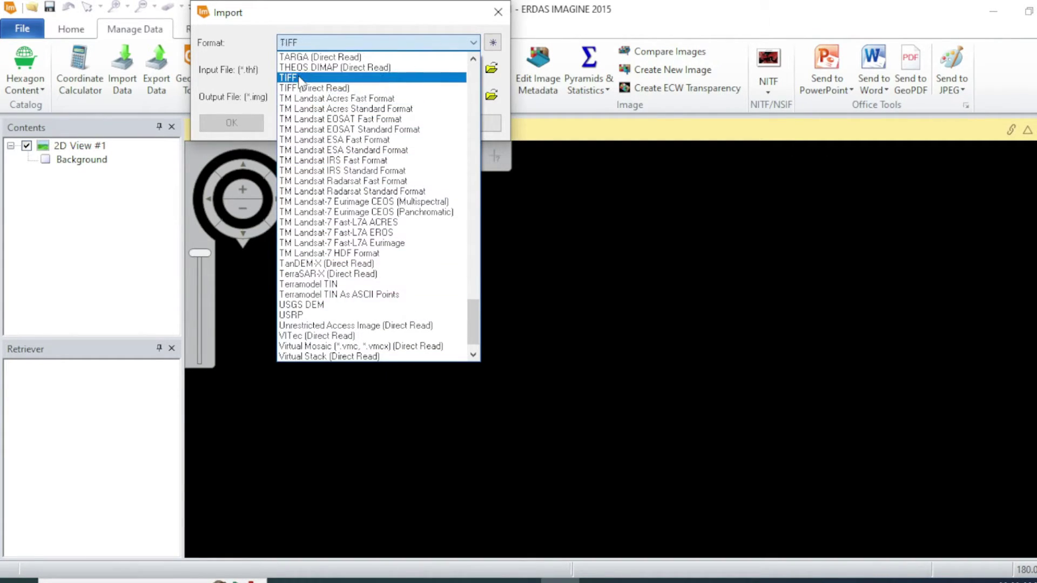
left_click(302, 77)
Step: Choose LT05_L1TP_121040_20080516_20200829_02_T1_B6.TIF from D:/2008/New folder as the import's input file
left_click(491, 69)
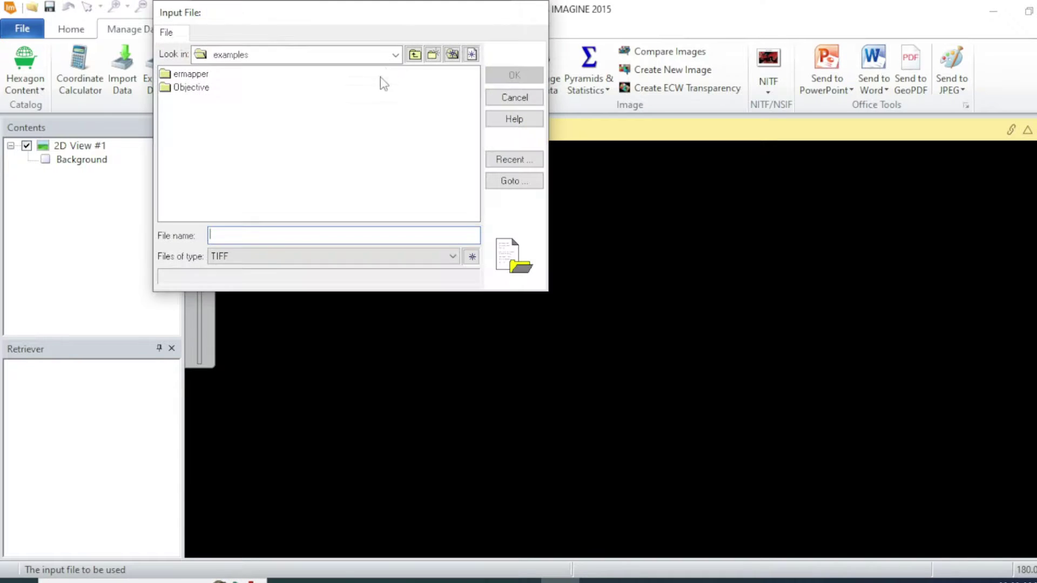
left_click(395, 55)
left_click(265, 158)
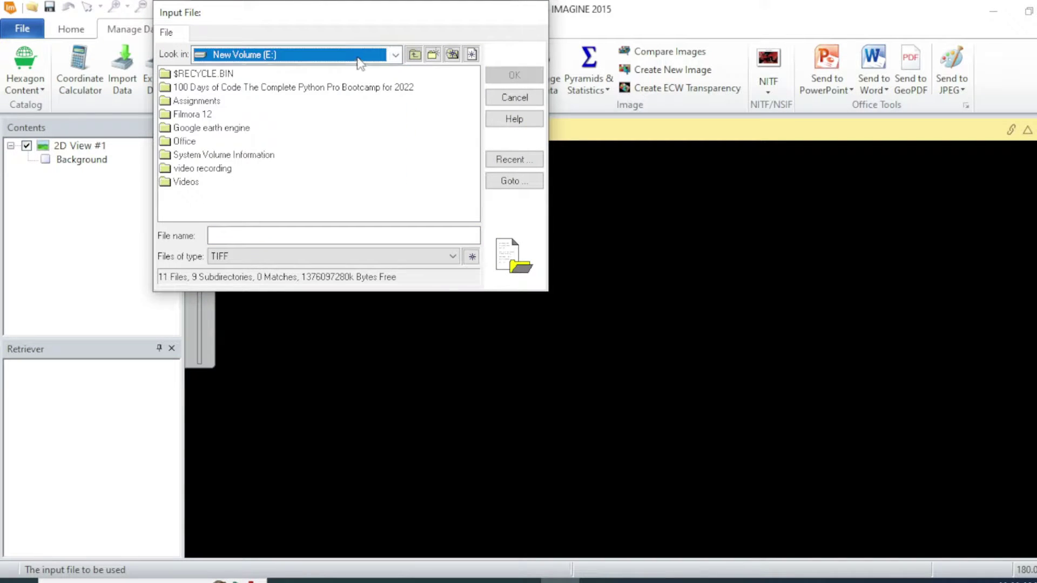
left_click(357, 58)
left_click(219, 87)
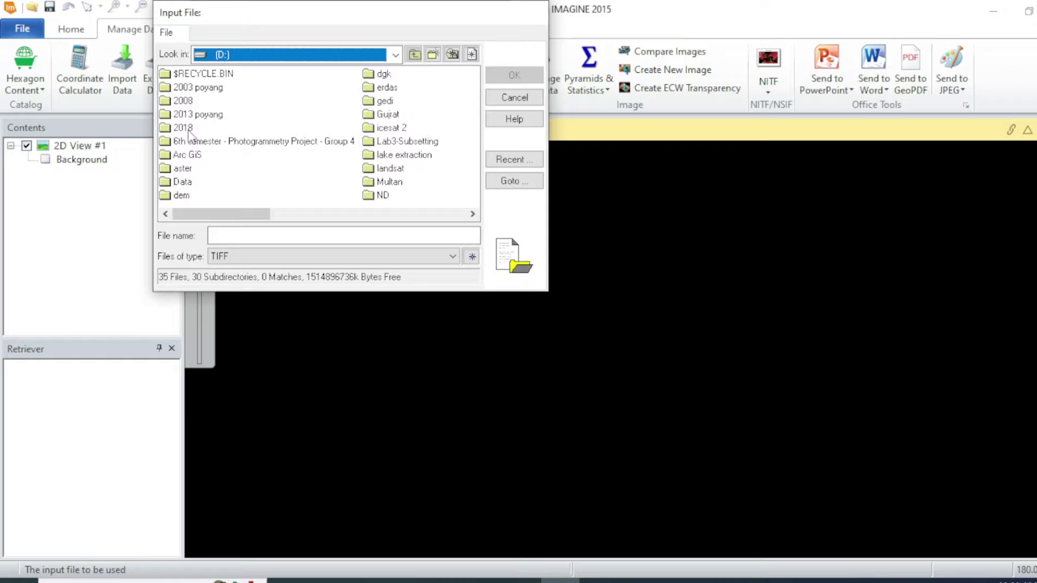
double_click(187, 101)
double_click(194, 102)
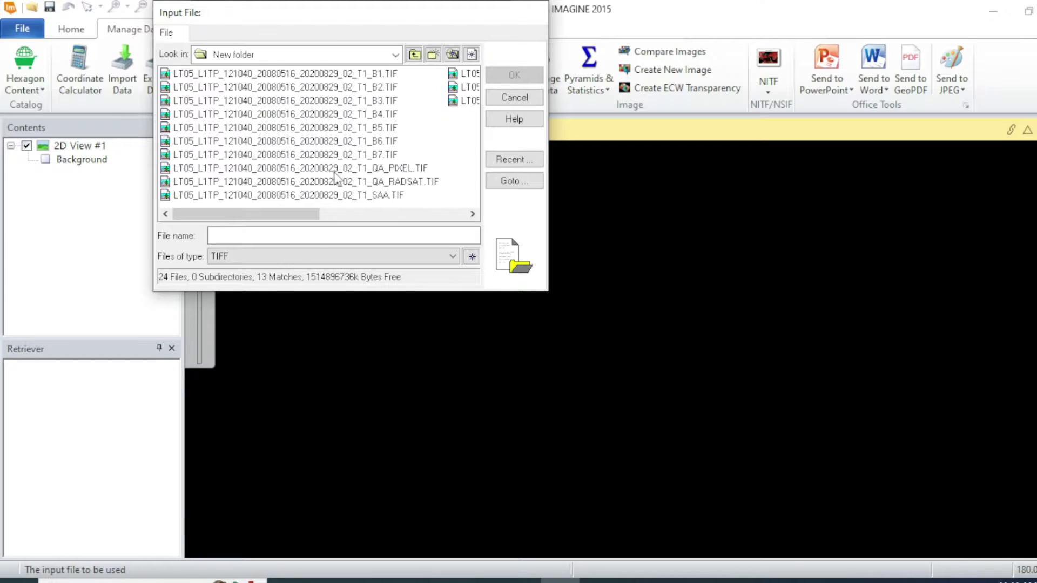
left_click(372, 142)
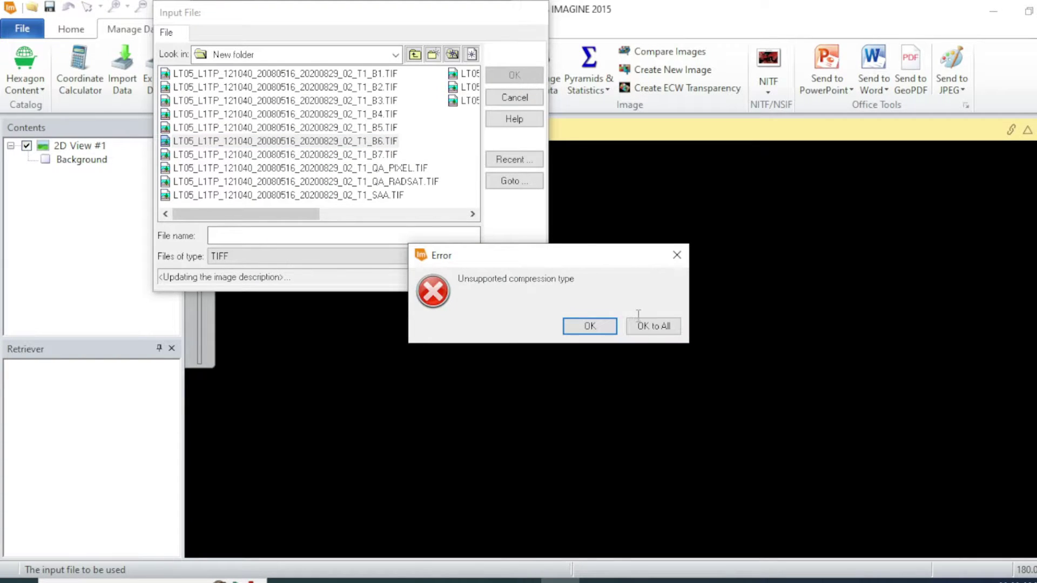
left_click(645, 326)
left_click(677, 143)
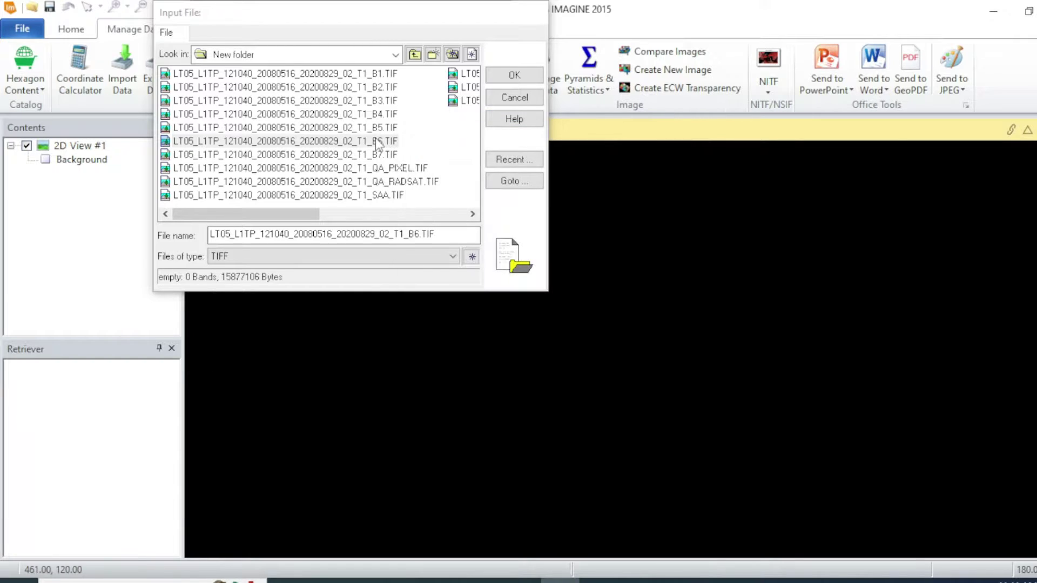
left_click(510, 77)
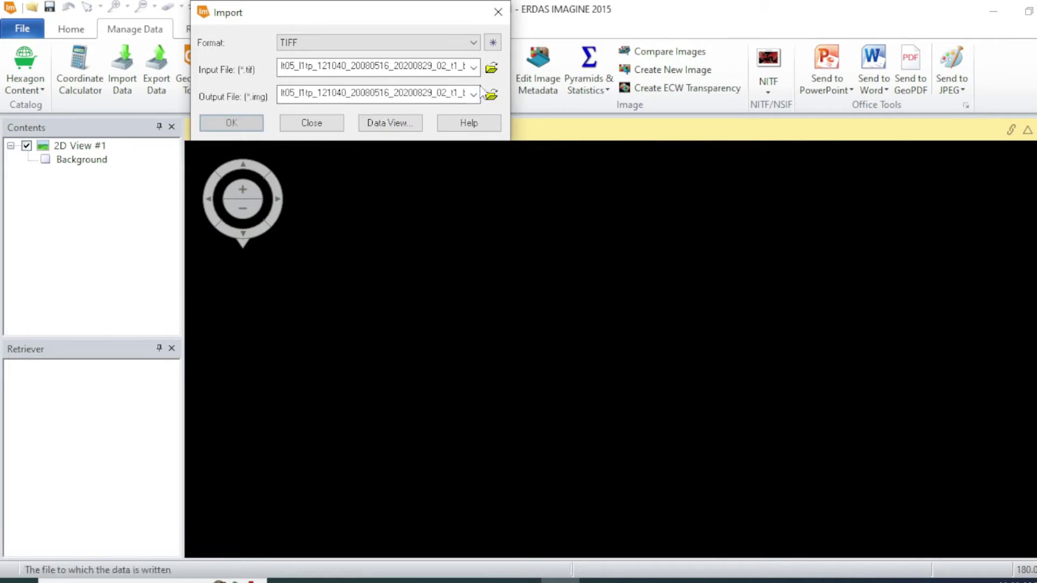
Step: Set the import's output to lt05_l1tp_121040_20080516_20200829_02_t1_b6.img in the D:/2008 folder
left_click(493, 96)
left_click(395, 55)
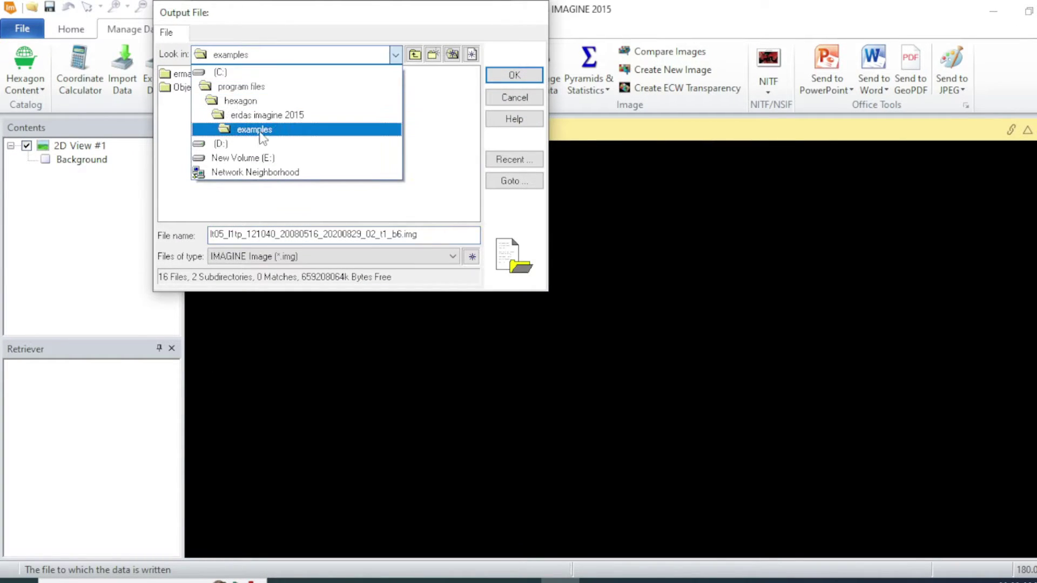
left_click(251, 139)
left_click(182, 101)
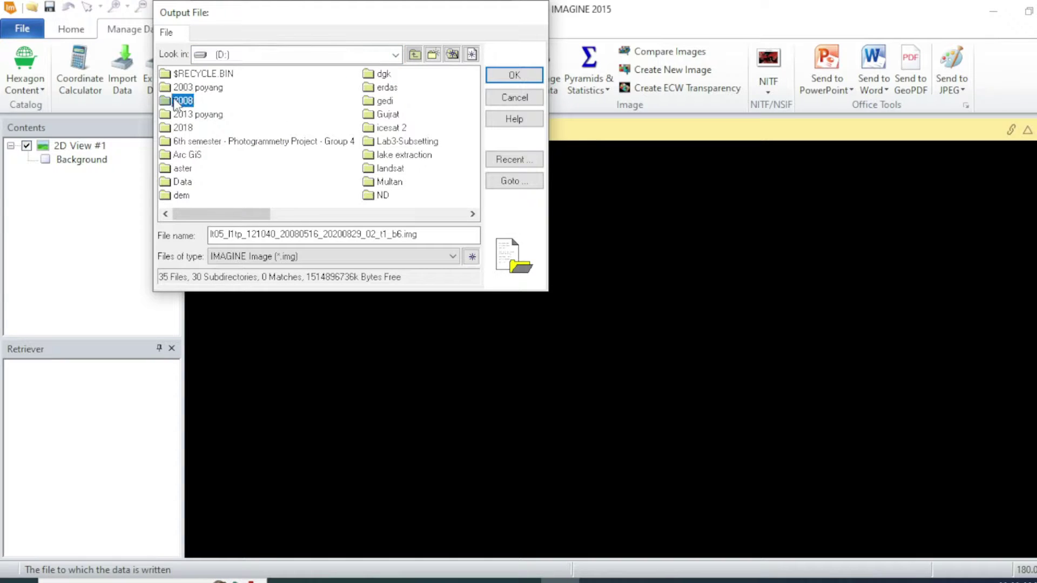
double_click(176, 101)
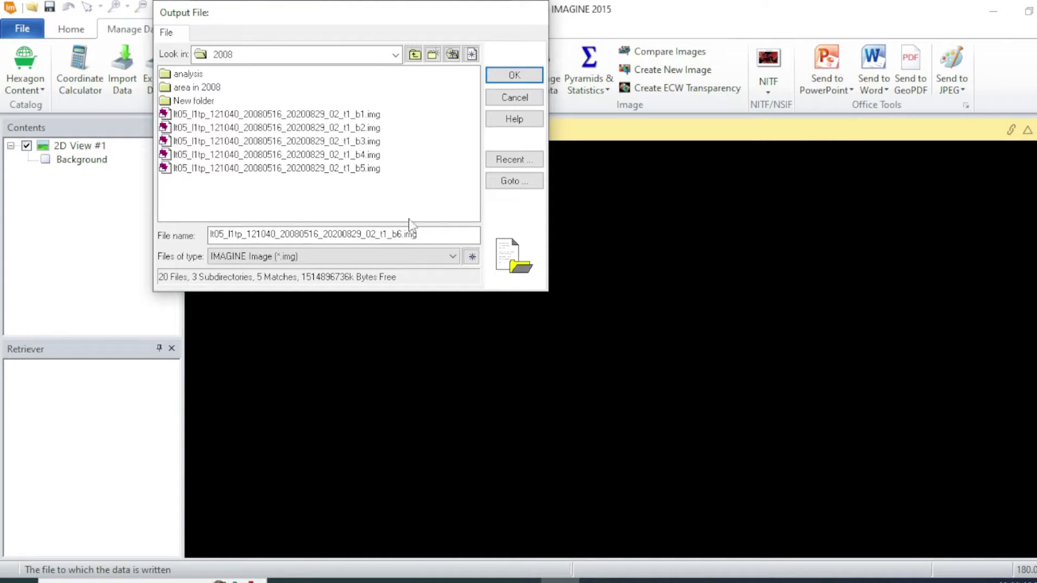
left_click(517, 81)
Step: Run the TIFF import of band 6, then close the process list and the Import dialog
left_click(232, 122)
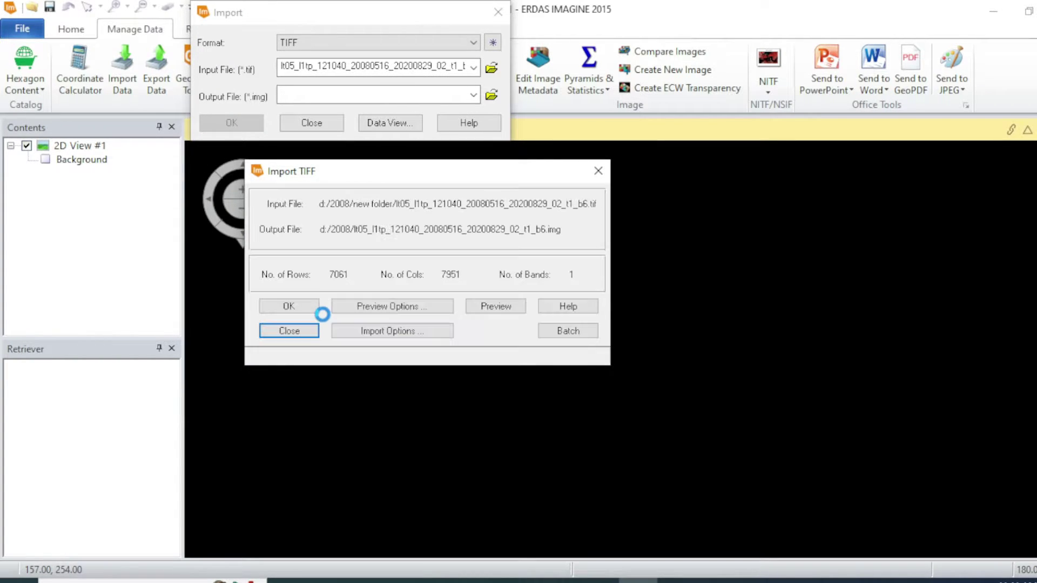
left_click(307, 309)
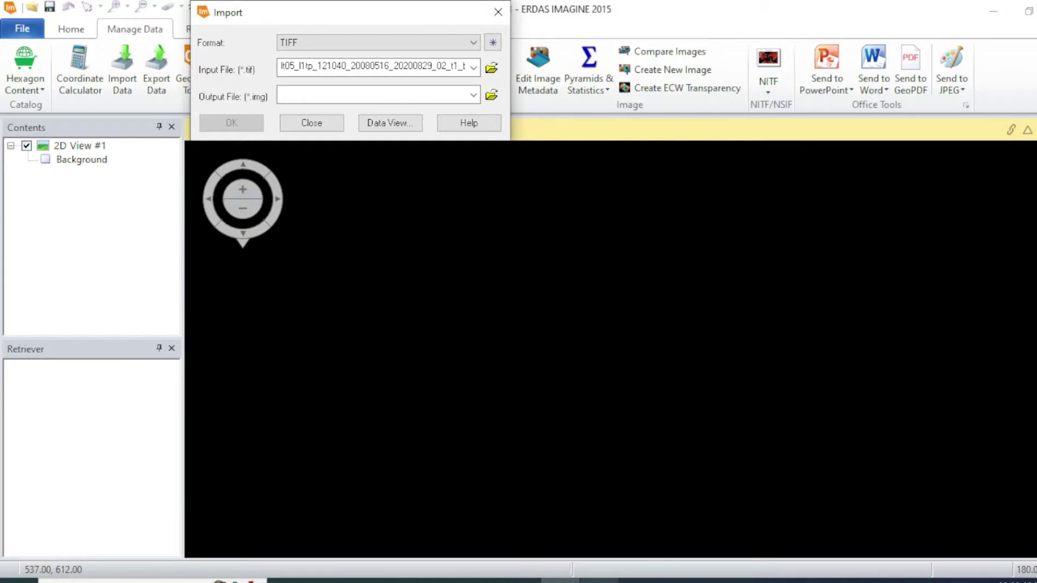
left_click(883, 216)
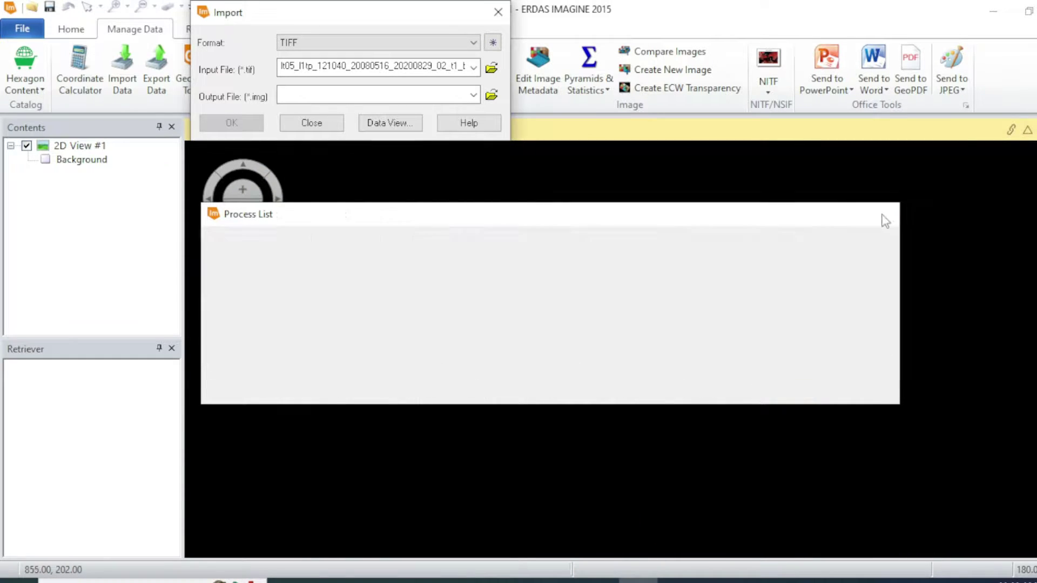
left_click(316, 123)
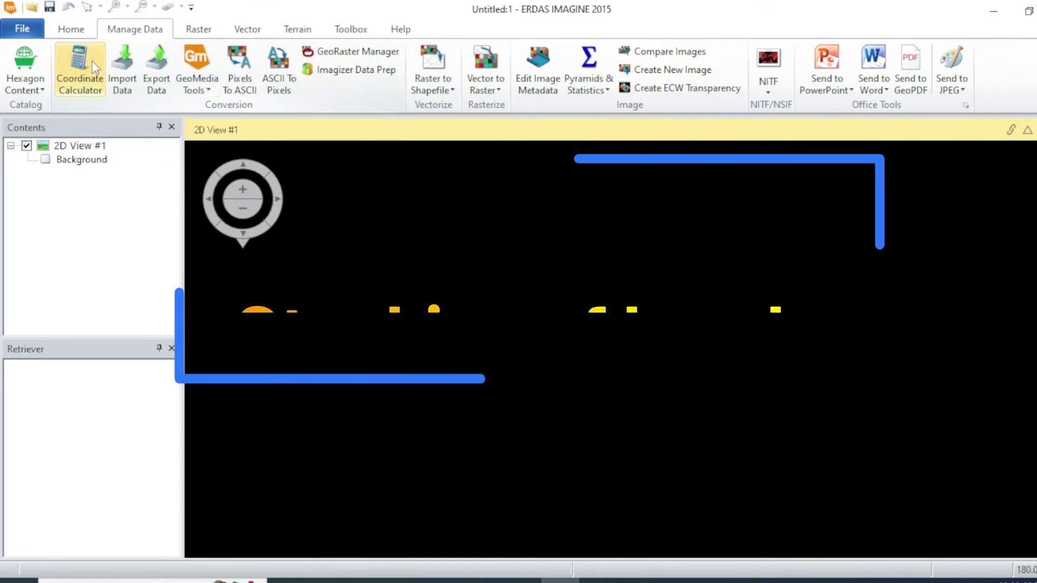
Step: Start a spectral layer stack and add the band 1 image (b1.img) from D:/2008 as its first layer
left_click(198, 28)
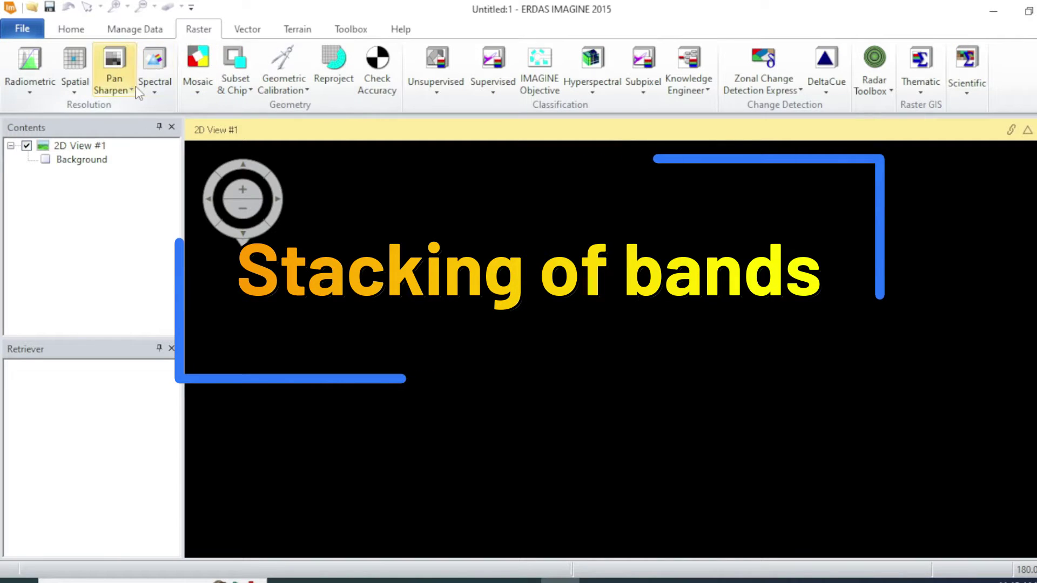
left_click(155, 78)
left_click(185, 109)
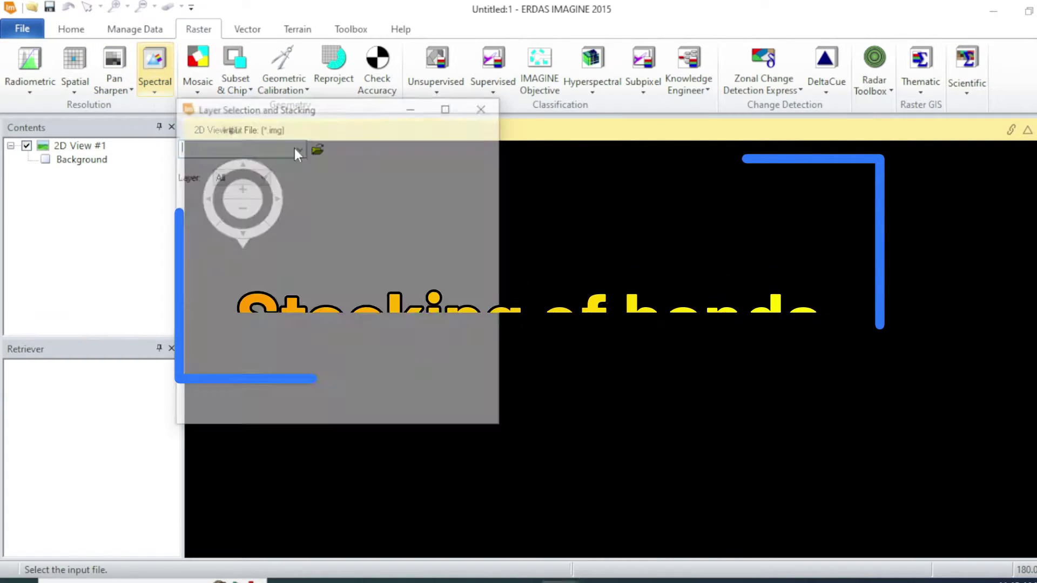
left_click(317, 148)
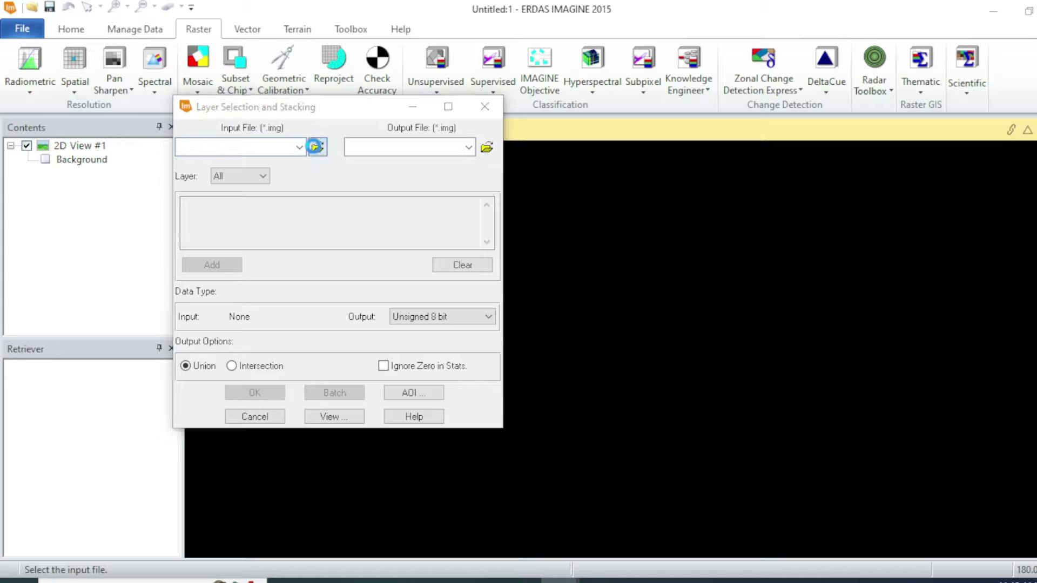
left_click(343, 169)
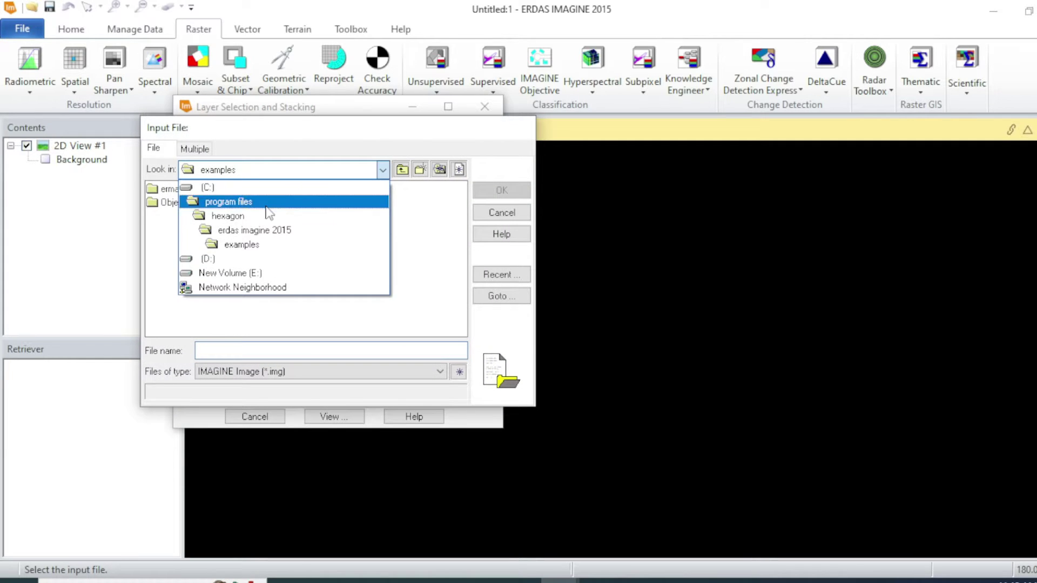
left_click(213, 259)
left_click(171, 216)
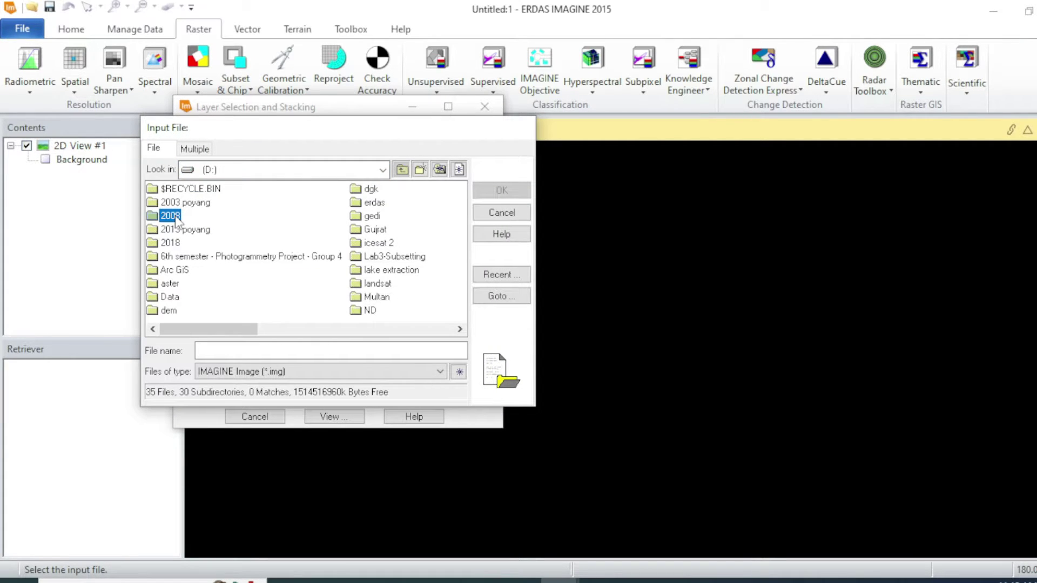
double_click(171, 217)
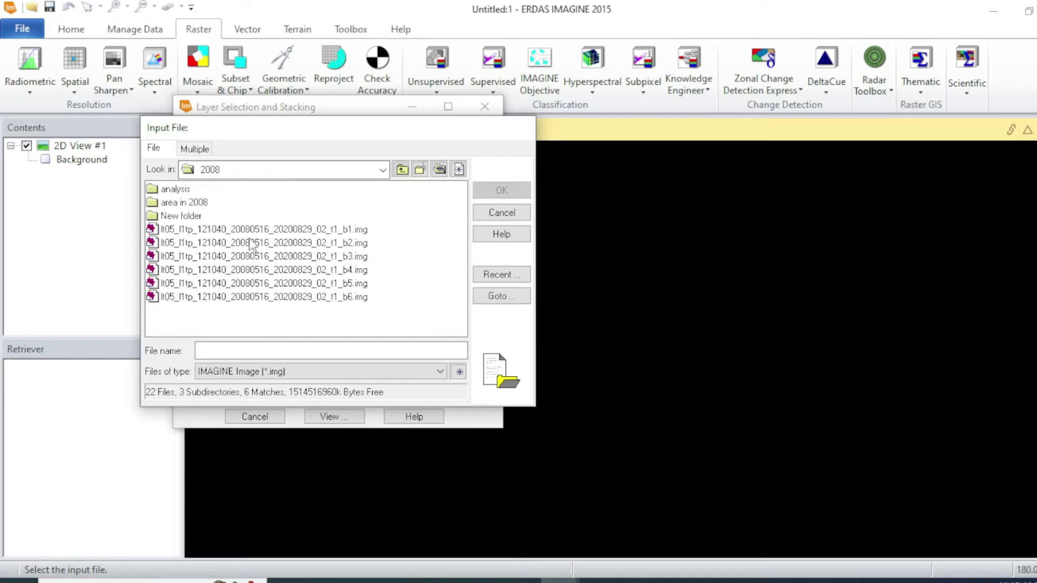
left_click(284, 230)
left_click(500, 190)
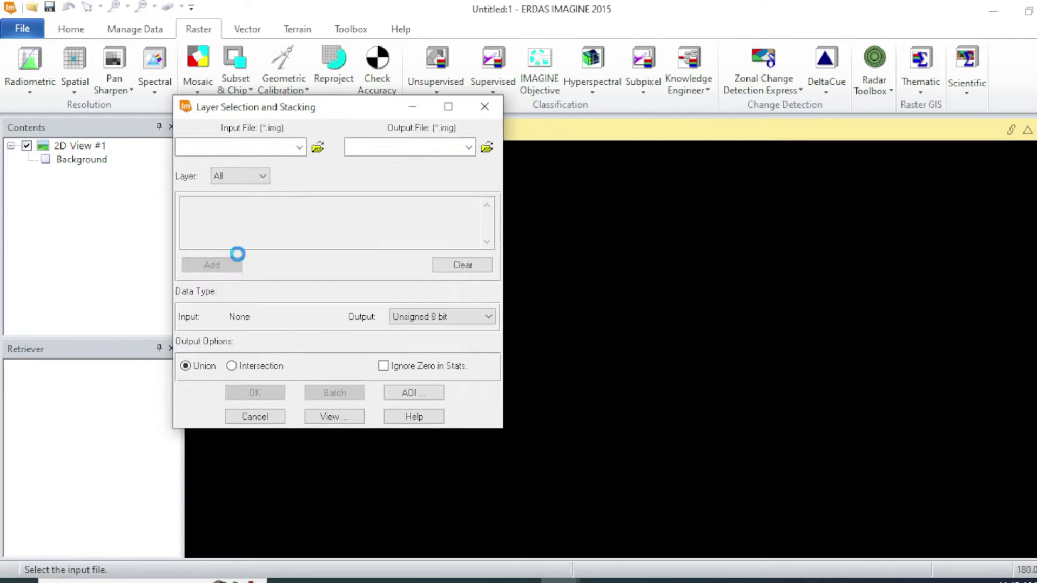
left_click(212, 265)
Step: Add the band 2 and band 3 images (b2.img and b3.img) from D:/2008 to the layer stack
left_click(317, 147)
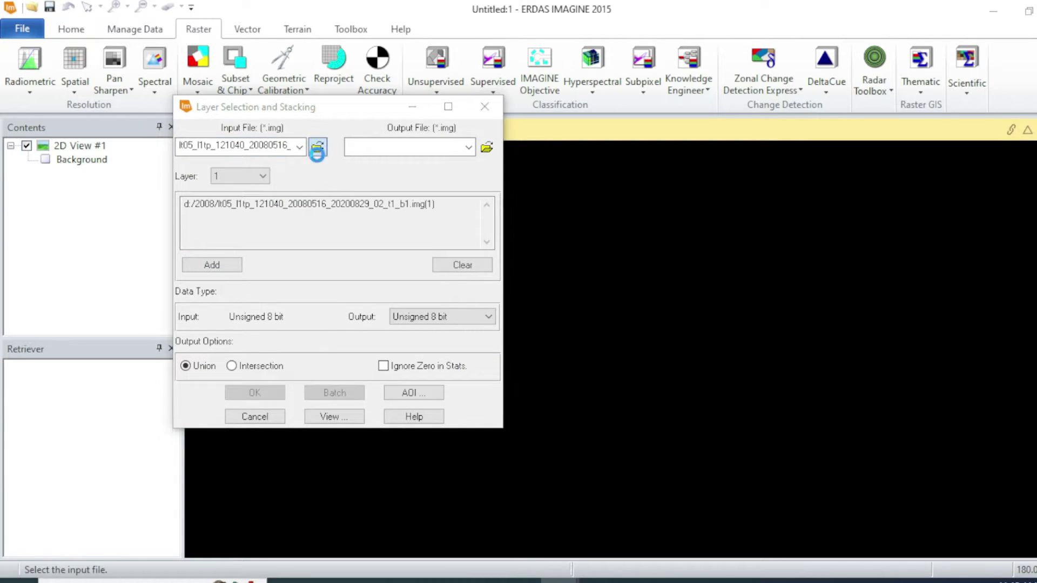
left_click(302, 243)
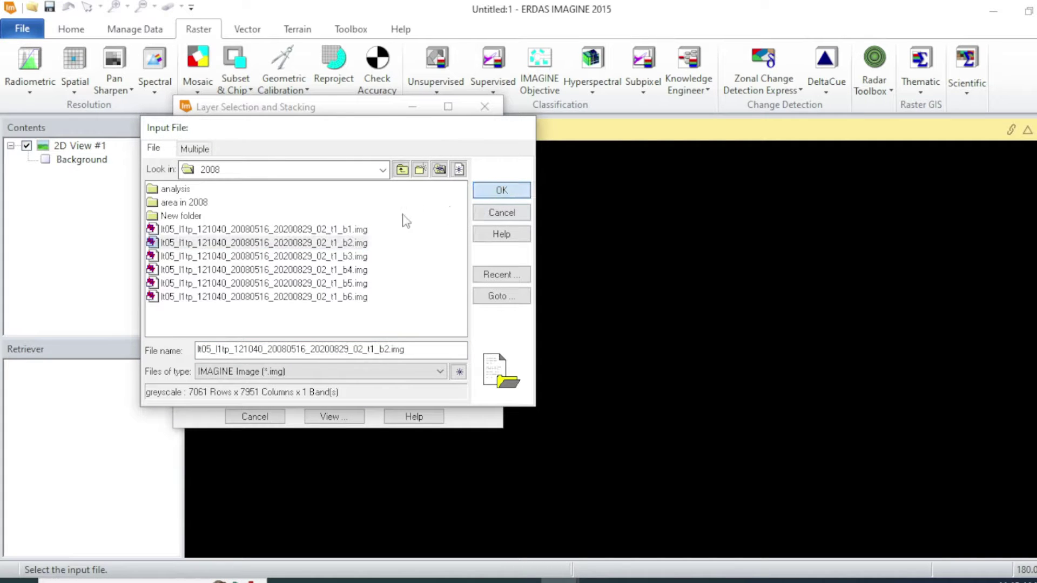
left_click(502, 190)
left_click(212, 264)
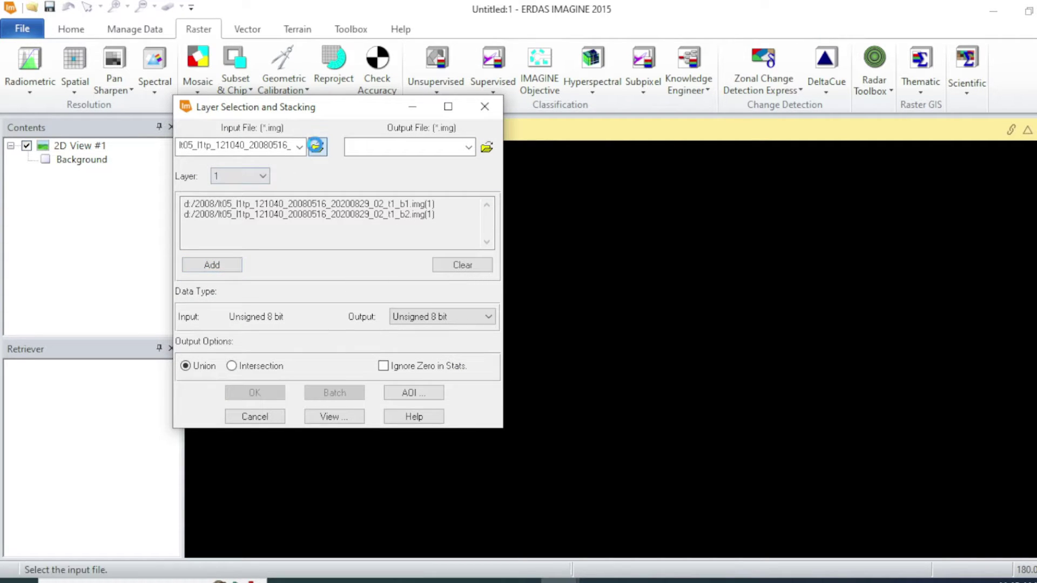
left_click(317, 146)
left_click(329, 256)
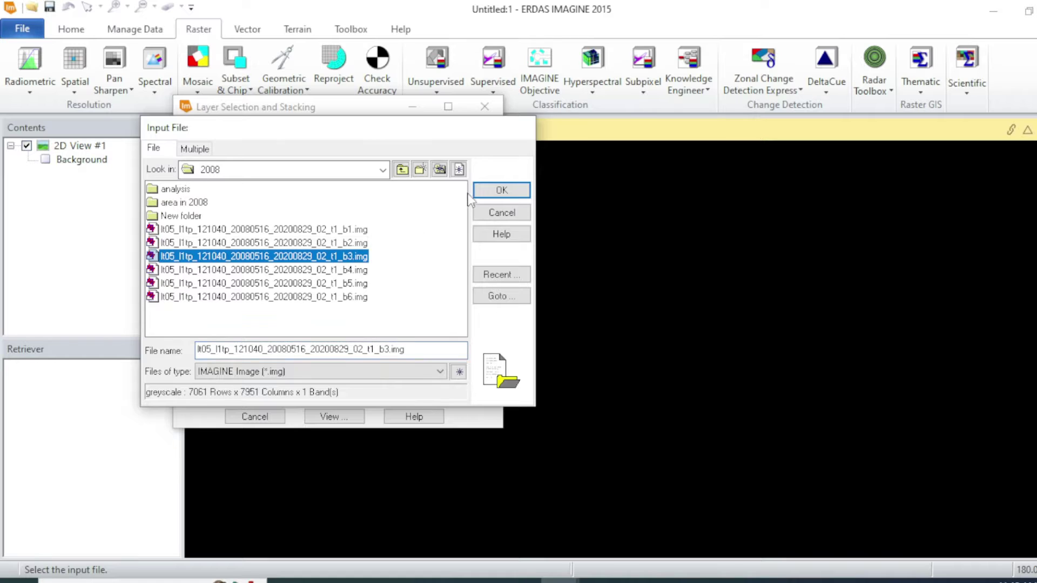
left_click(502, 190)
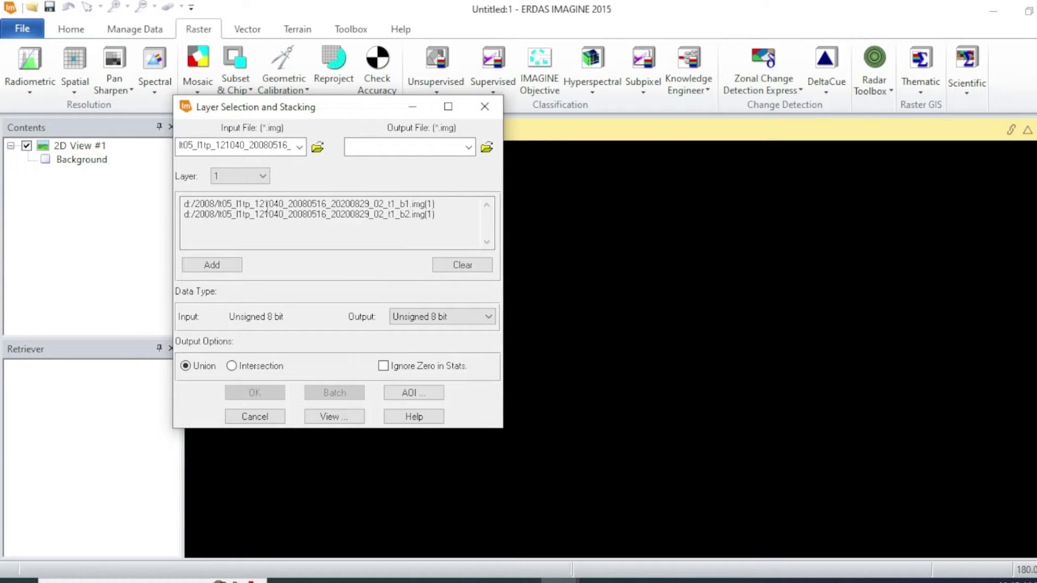
left_click(224, 265)
Step: Add the band 4, 5 and 6 images from D:/2008 to the layer stack and enable Ignore Zero in Stats
left_click(317, 146)
left_click(329, 266)
left_click(501, 190)
left_click(212, 265)
left_click(317, 147)
left_click(329, 278)
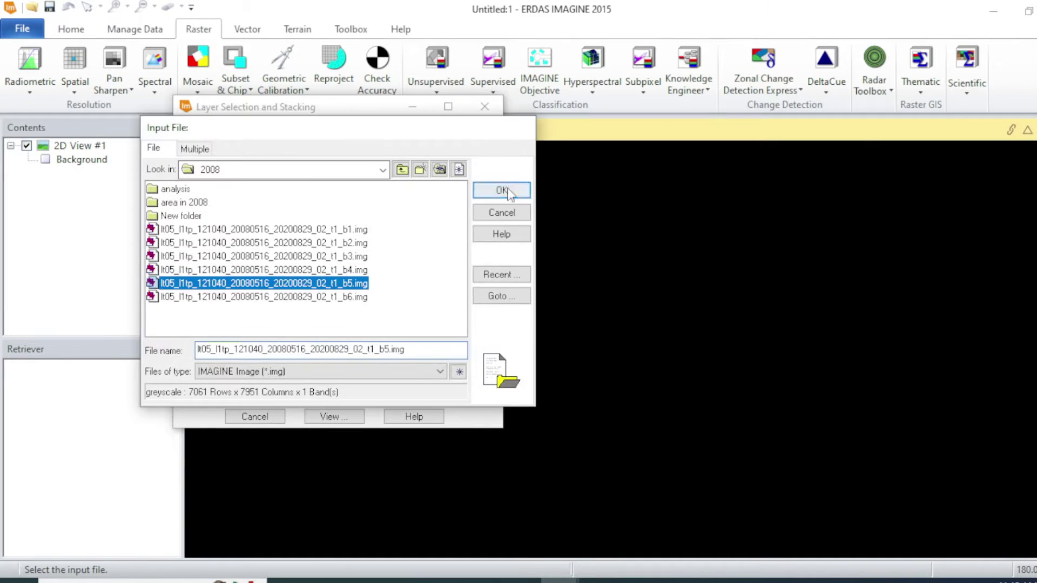
left_click(502, 190)
left_click(212, 264)
left_click(317, 146)
left_click(329, 289)
left_click(501, 190)
left_click(212, 265)
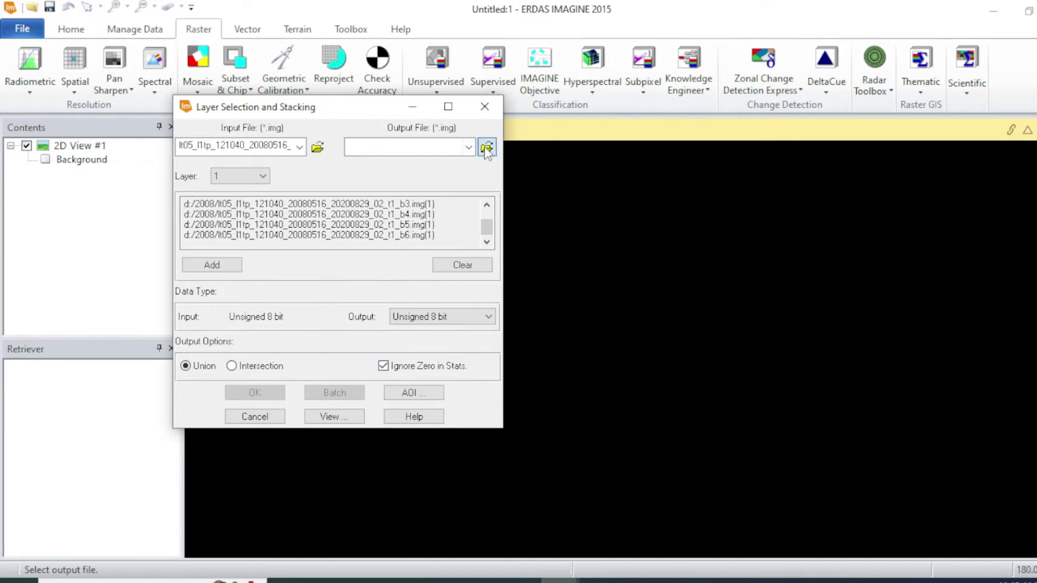
Step: Set the layer stack's output to stack.img in D:/2008, run the stacking and close the process list
left_click(487, 147)
left_click(356, 170)
left_click(215, 261)
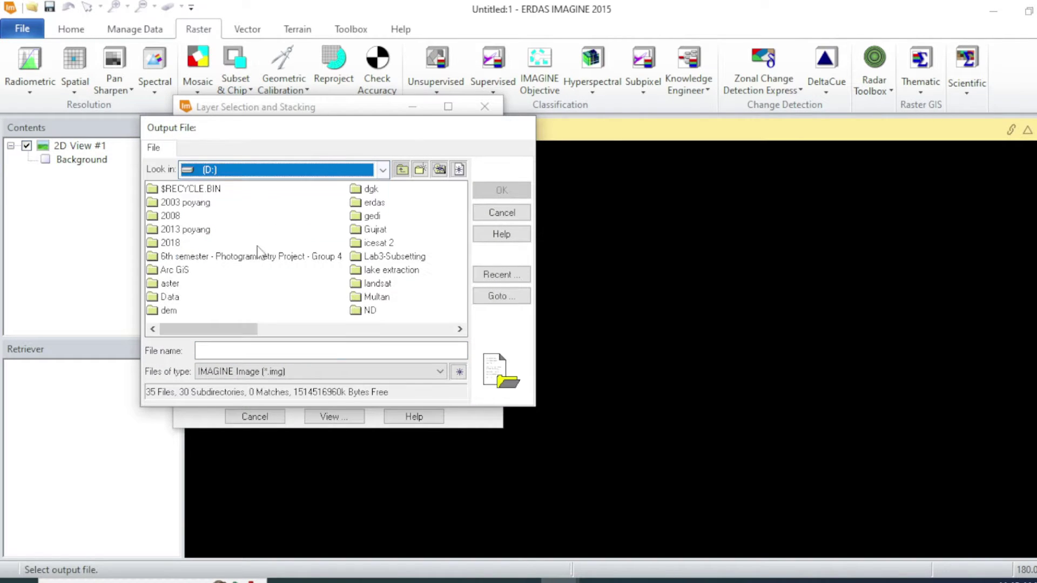
double_click(179, 216)
type("stac")
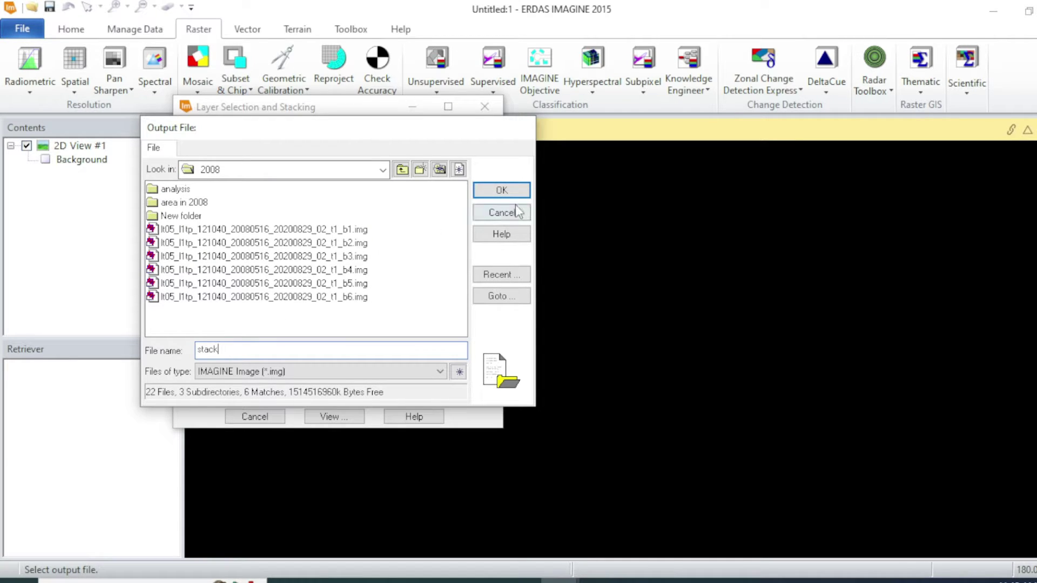
type("k")
left_click(502, 191)
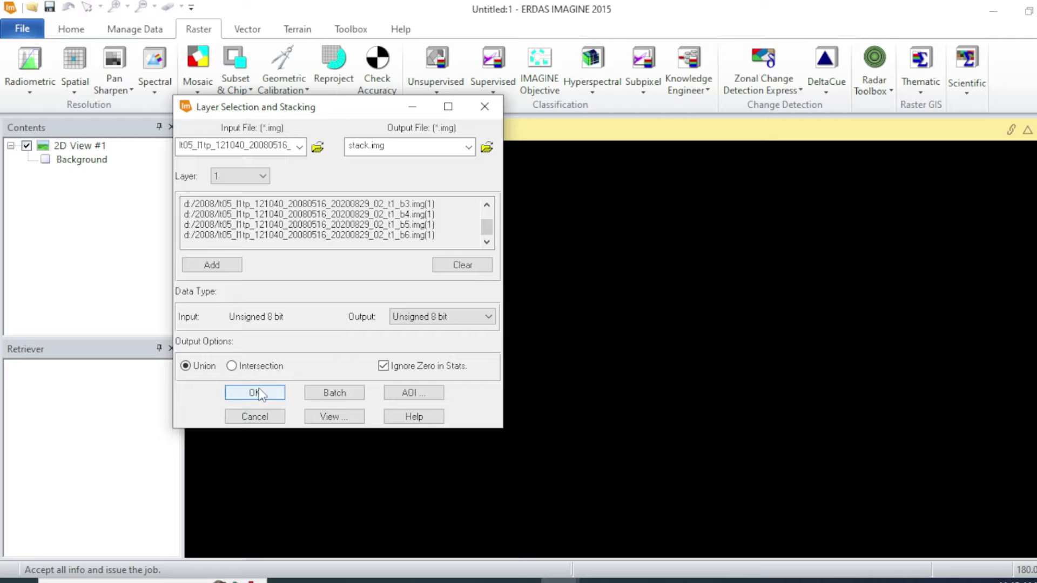
left_click(256, 394)
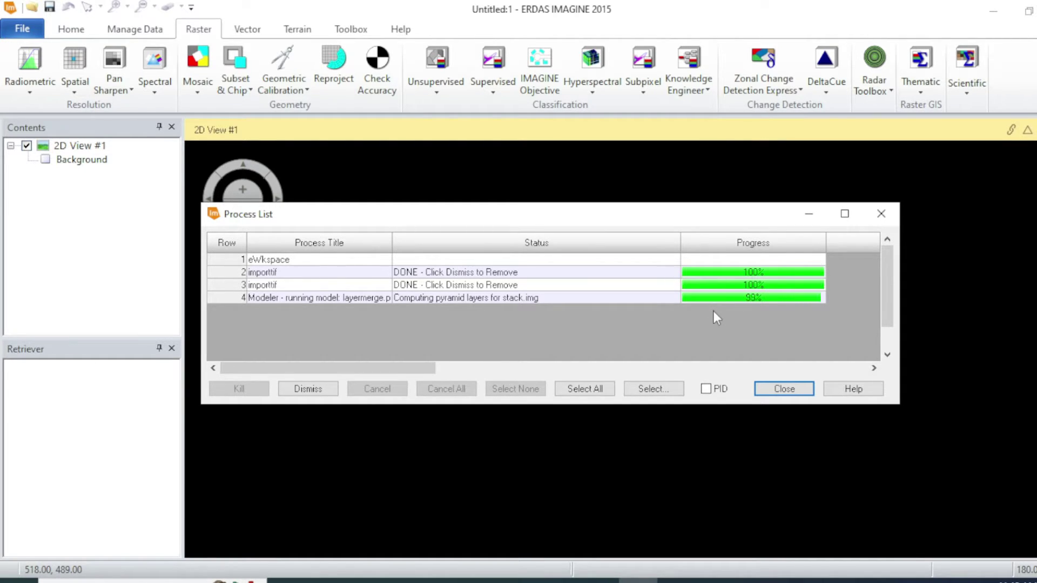
left_click(784, 389)
Step: Open the stacked image stack.img from D:/2008 as a raster layer in the 2D view
right_click(495, 255)
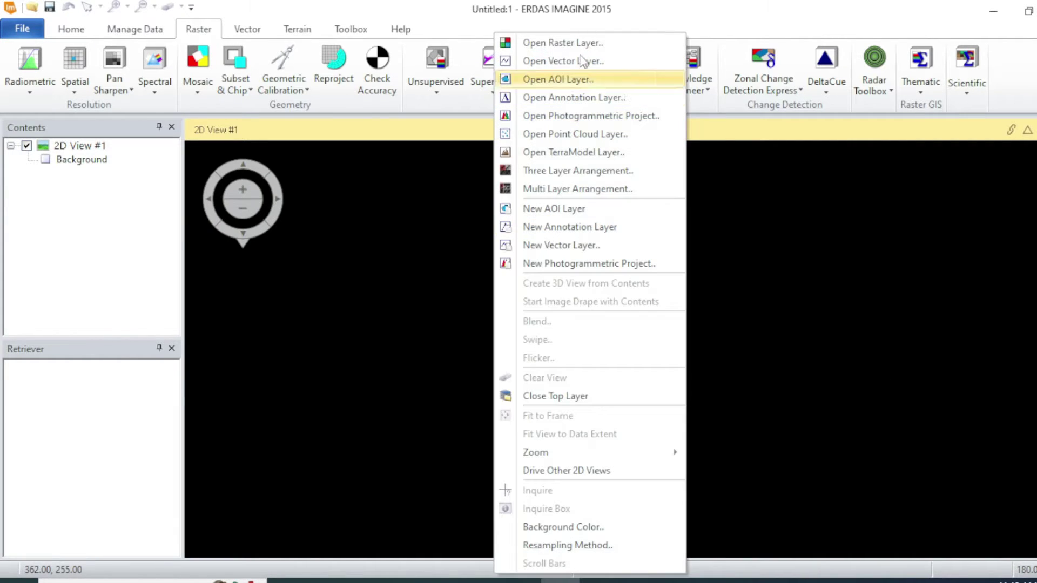
right_click(423, 209)
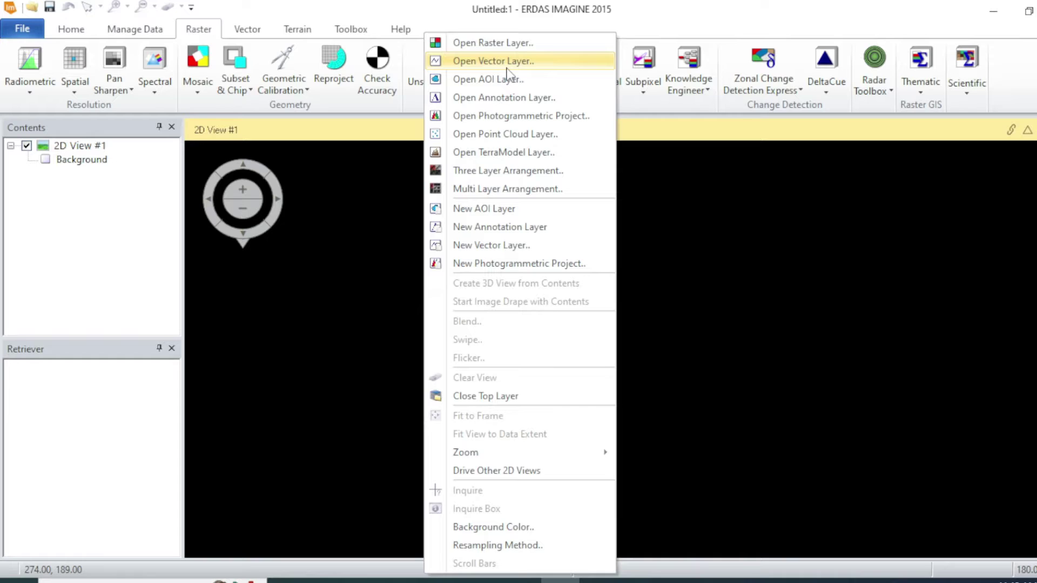
left_click(537, 42)
left_click(545, 197)
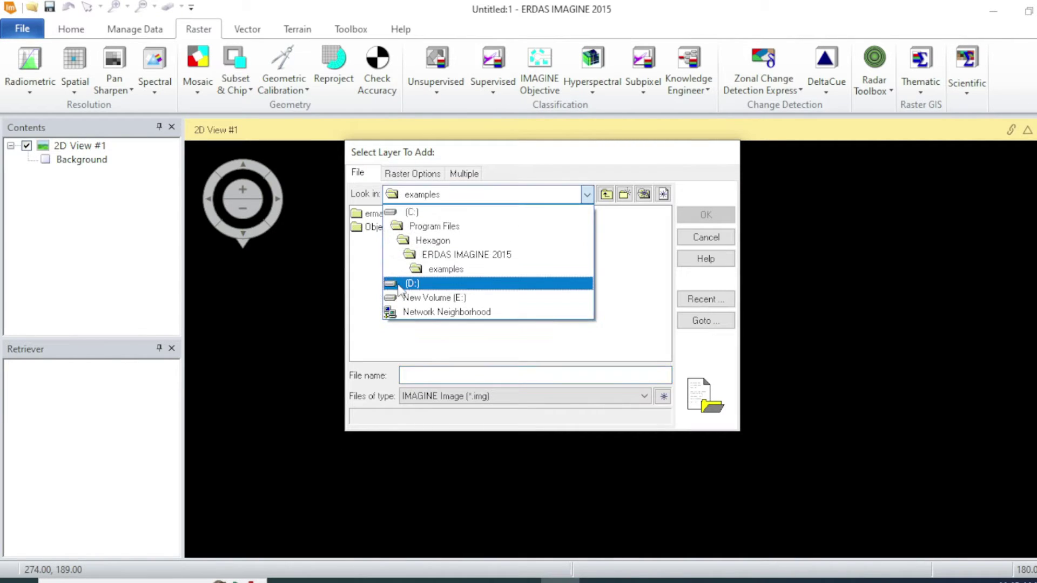
left_click(400, 283)
double_click(375, 240)
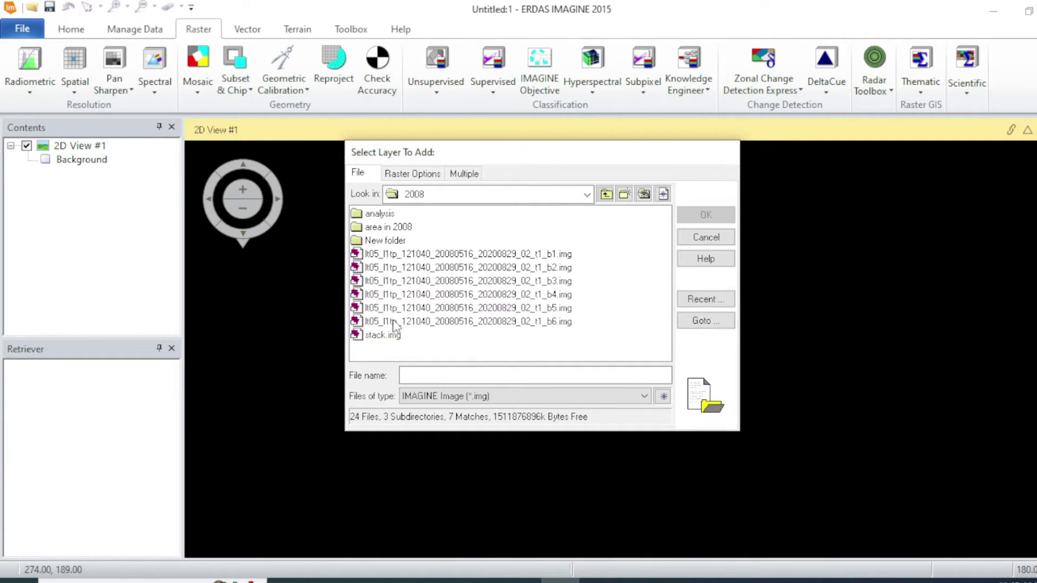
double_click(383, 335)
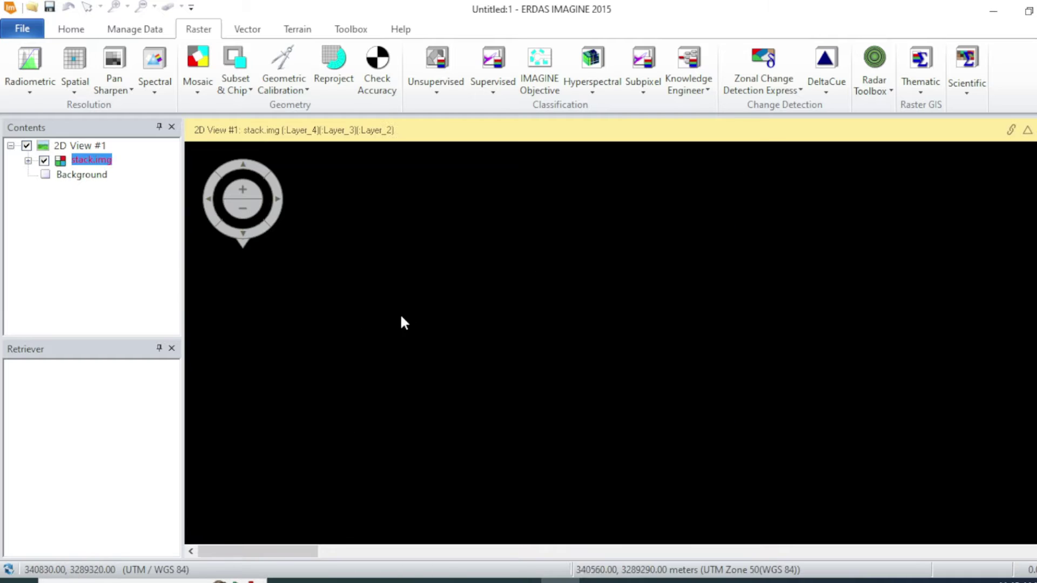
Step: Set the sensor of stack.img to Landsat 5 TM - 6 Bands and its band combination to TM True Color
mouse_move(376, 162)
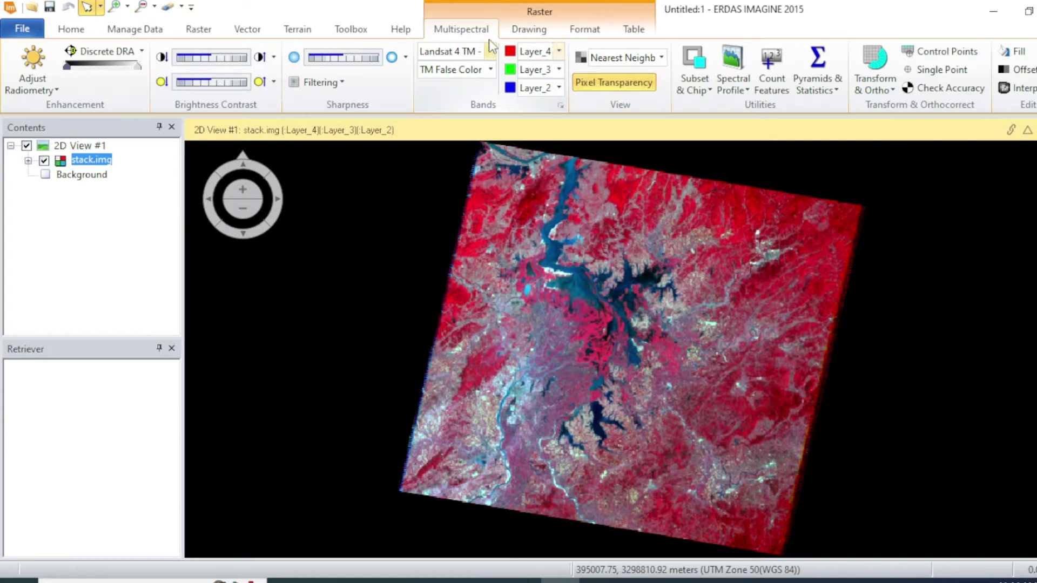
left_click(489, 51)
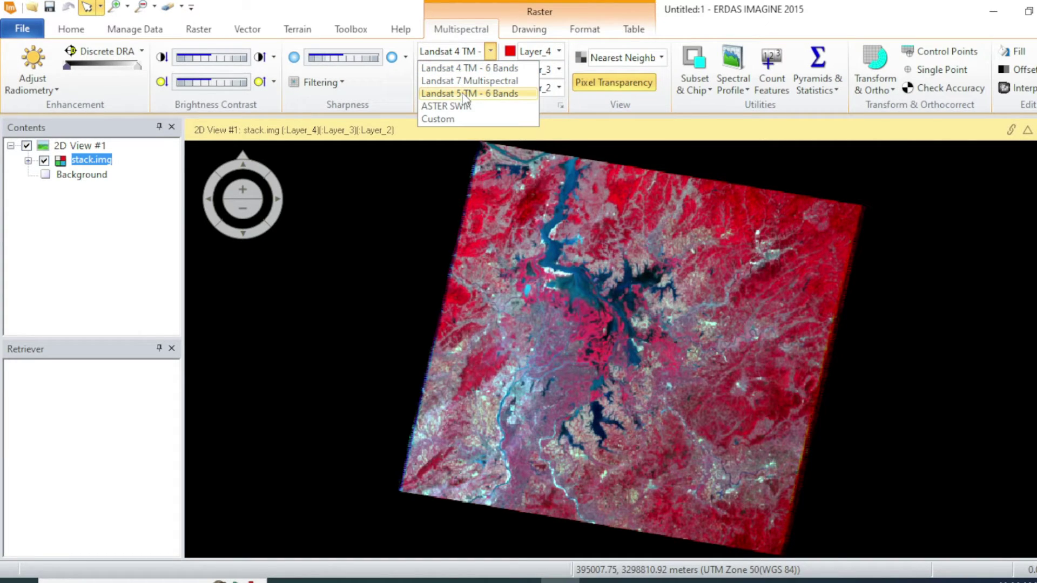
left_click(465, 94)
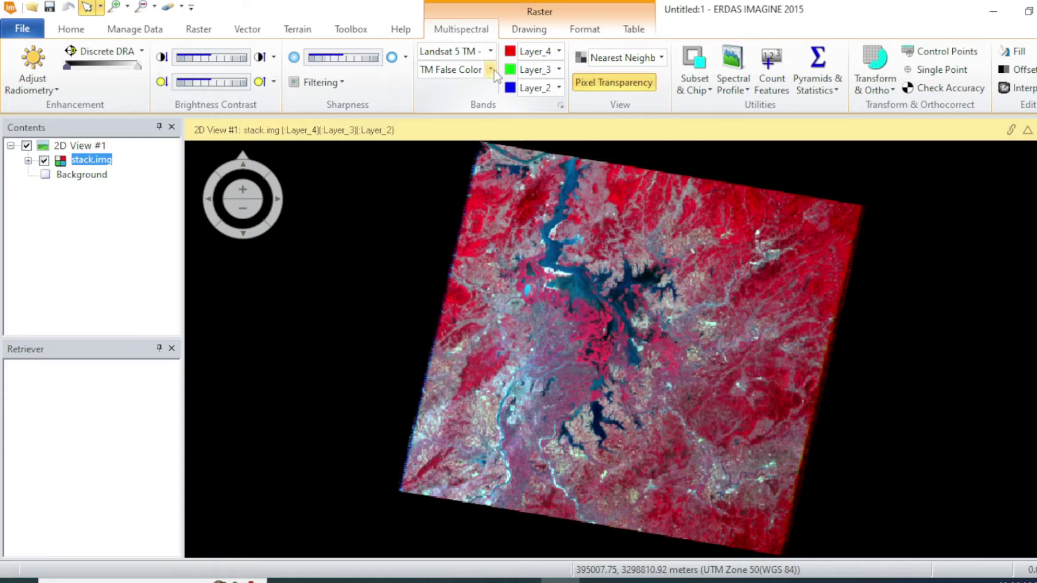
left_click(491, 70)
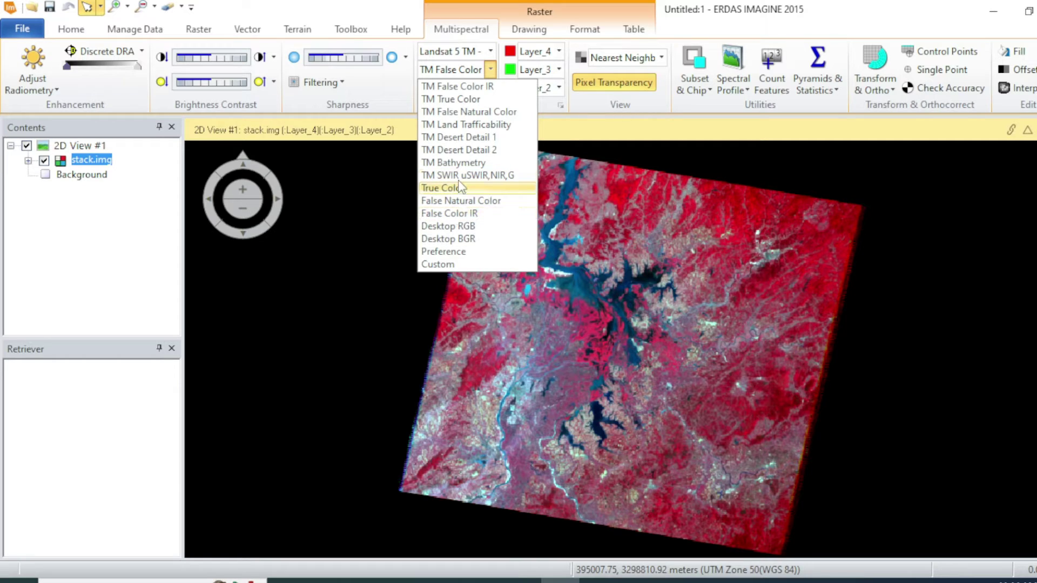
left_click(461, 100)
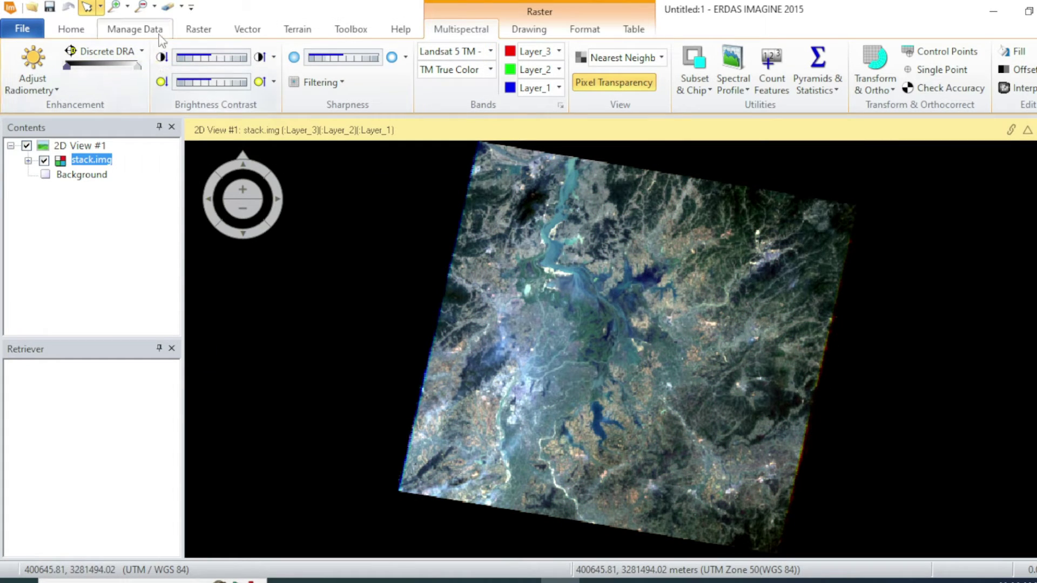
Step: Assign Layer_4 to red, Layer_3 to green and Layer_2 to blue for the displayed stack.img
mouse_move(424, 157)
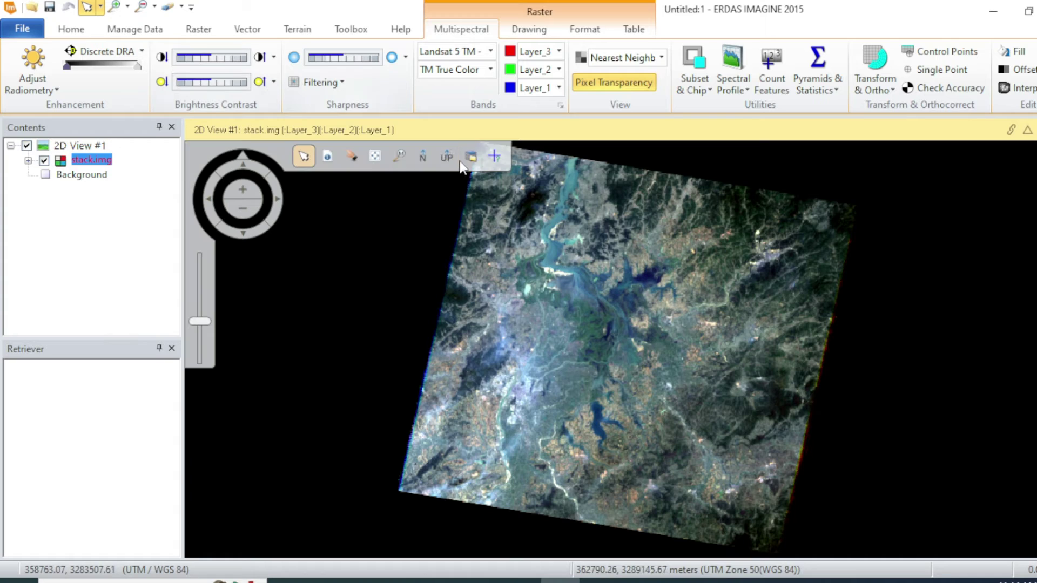
left_click(353, 157)
scroll(566, 352, "up", 5)
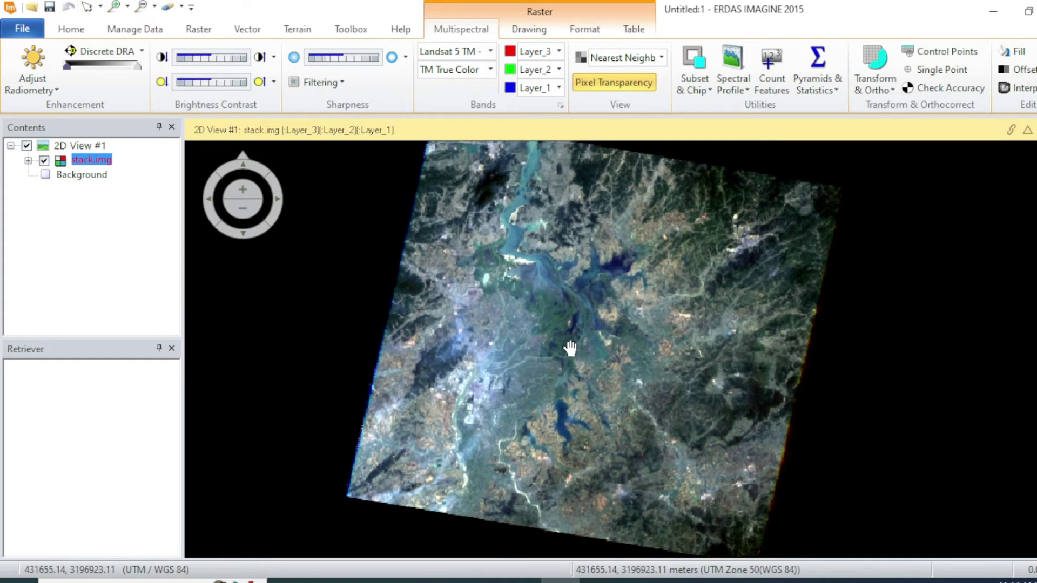
scroll(556, 335, "up", 2)
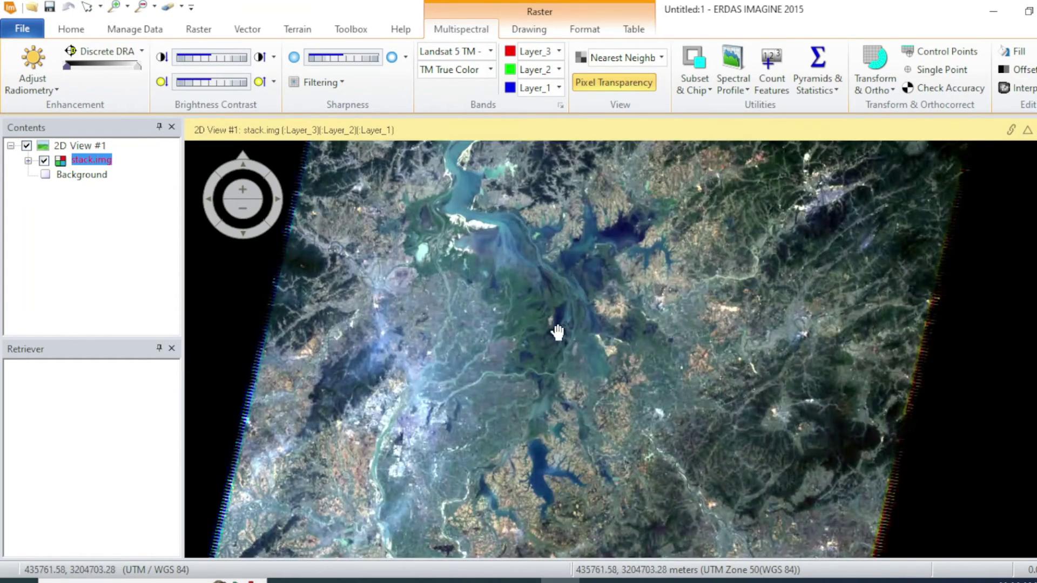
scroll(556, 338, "up", 2)
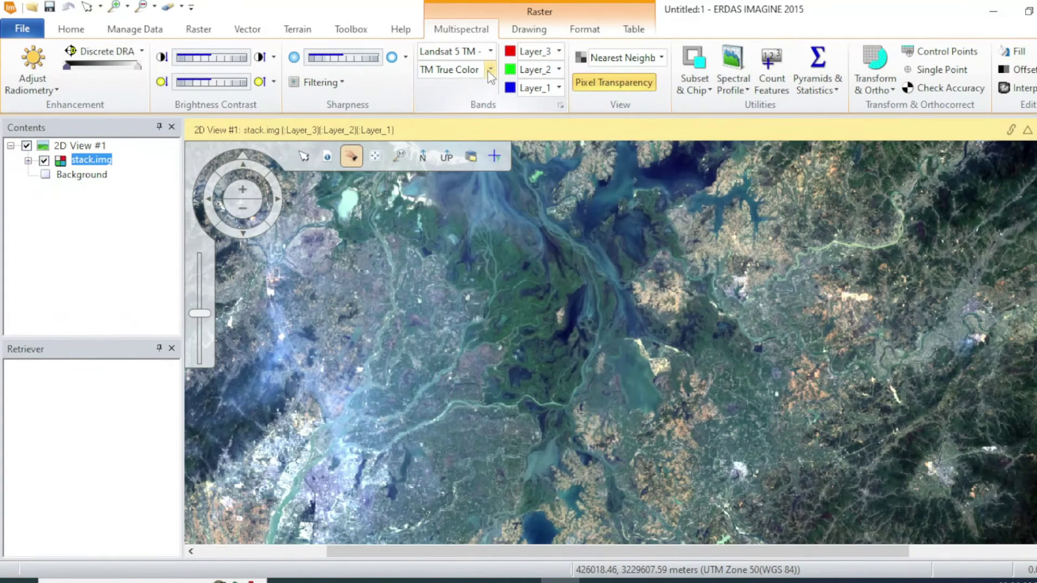
left_click(559, 52)
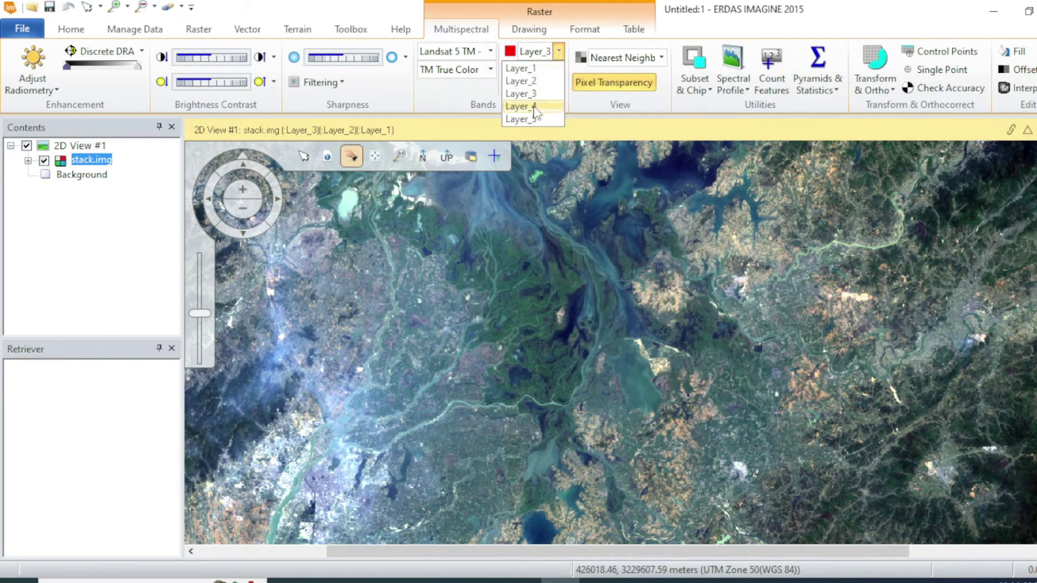
left_click(535, 107)
left_click(560, 70)
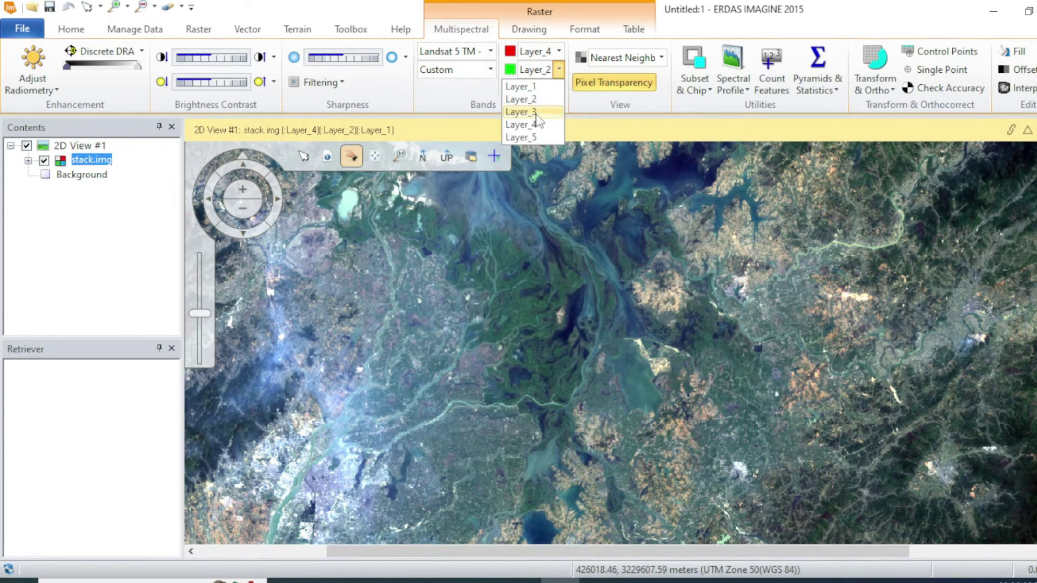
left_click(521, 112)
left_click(559, 87)
left_click(535, 118)
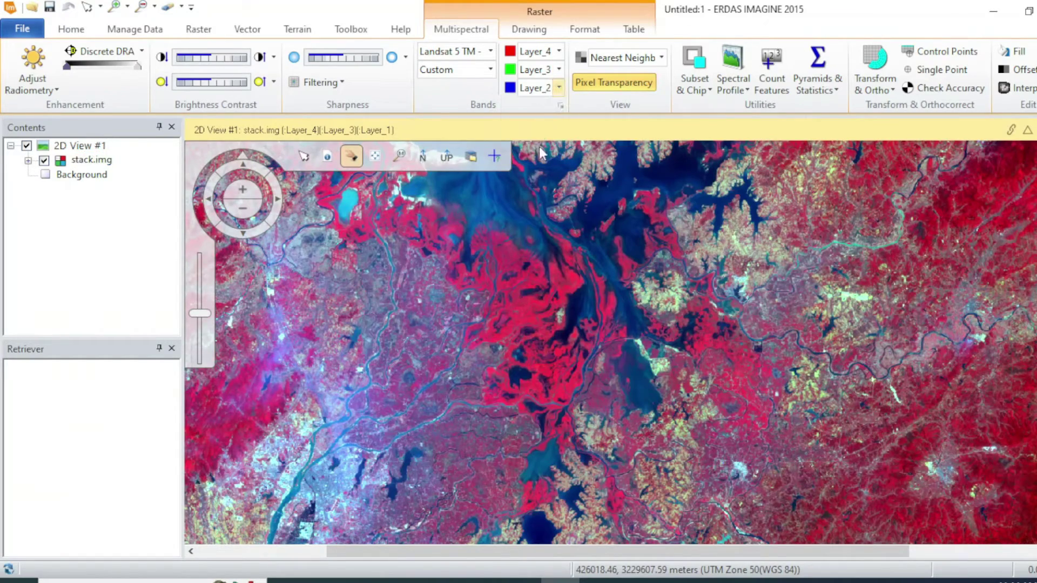
Step: Increase the sharpness of the displayed stack.img and turn on Discrete DRA
scroll(556, 331, "down", 3)
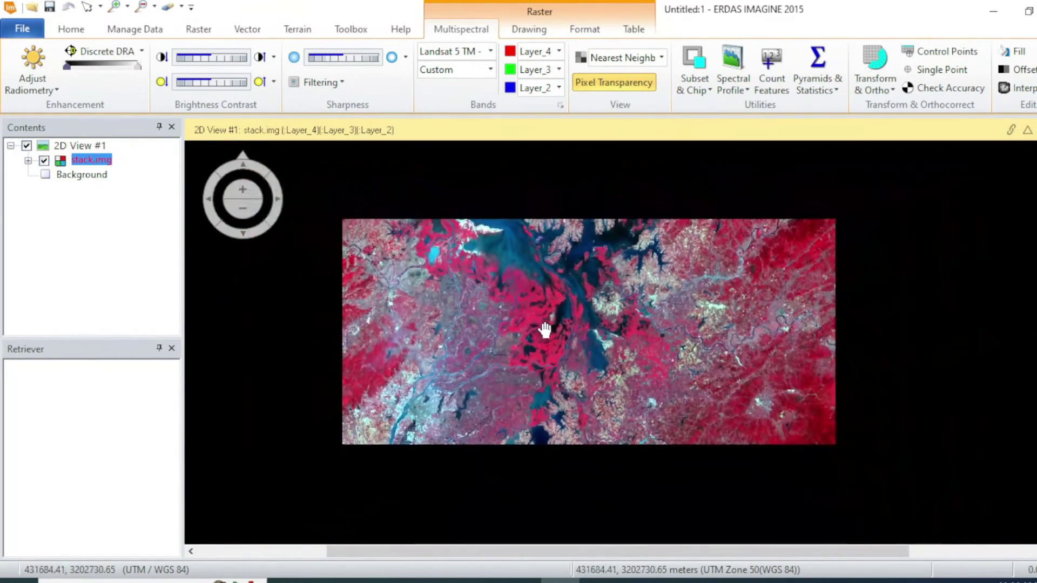
scroll(549, 304, "up", 2)
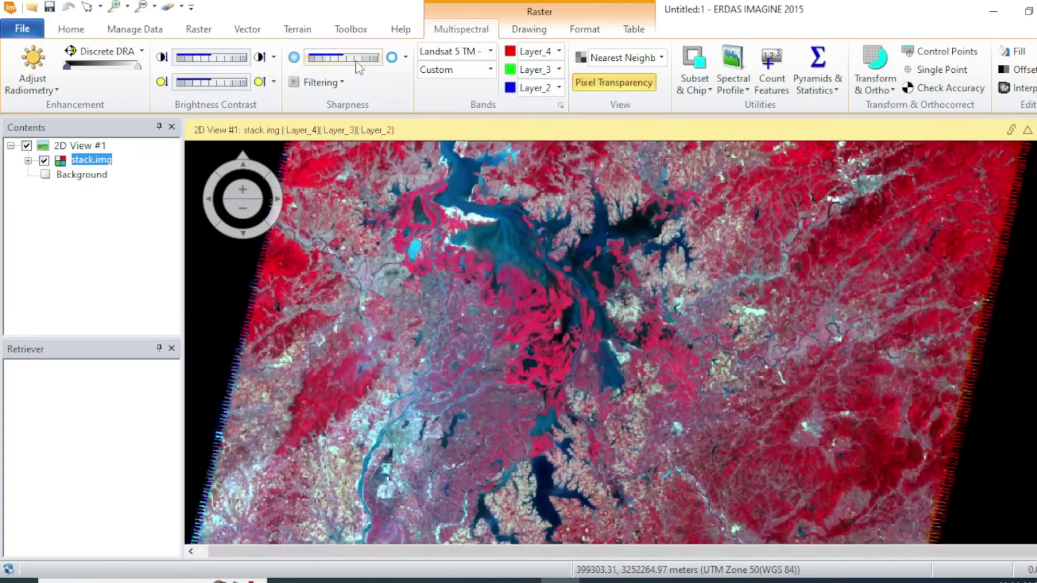
left_click(392, 58)
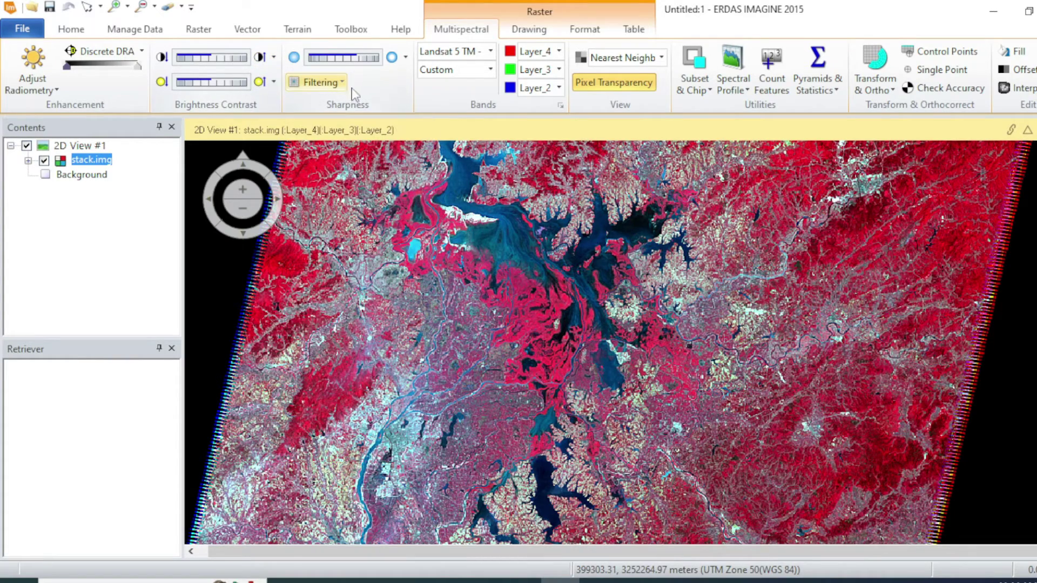
scroll(571, 285, "up", 3)
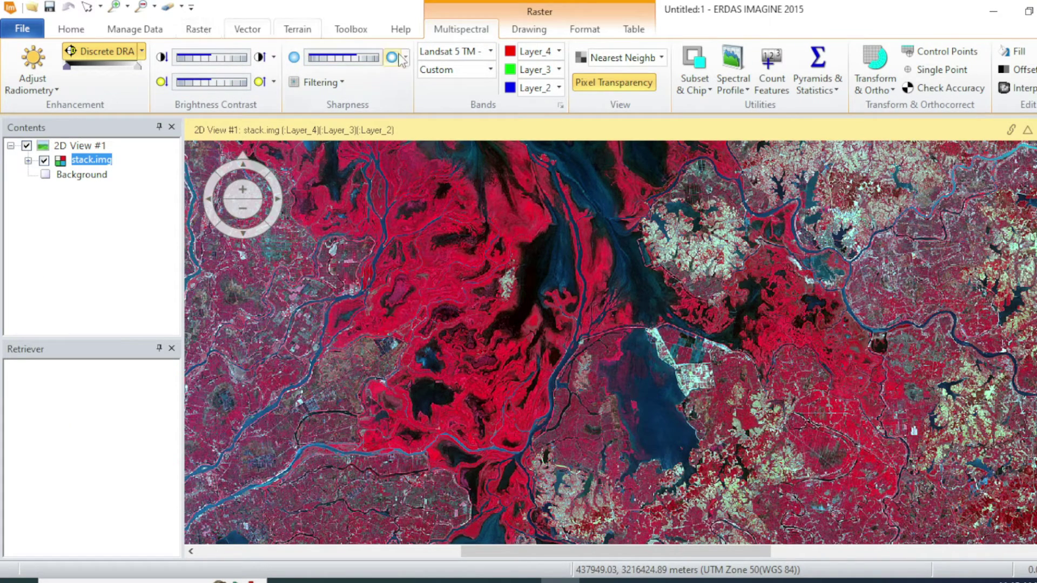
Step: Set the sensor type of stack.img to Custom and inspect the lake area in the false-colour image
left_click(489, 53)
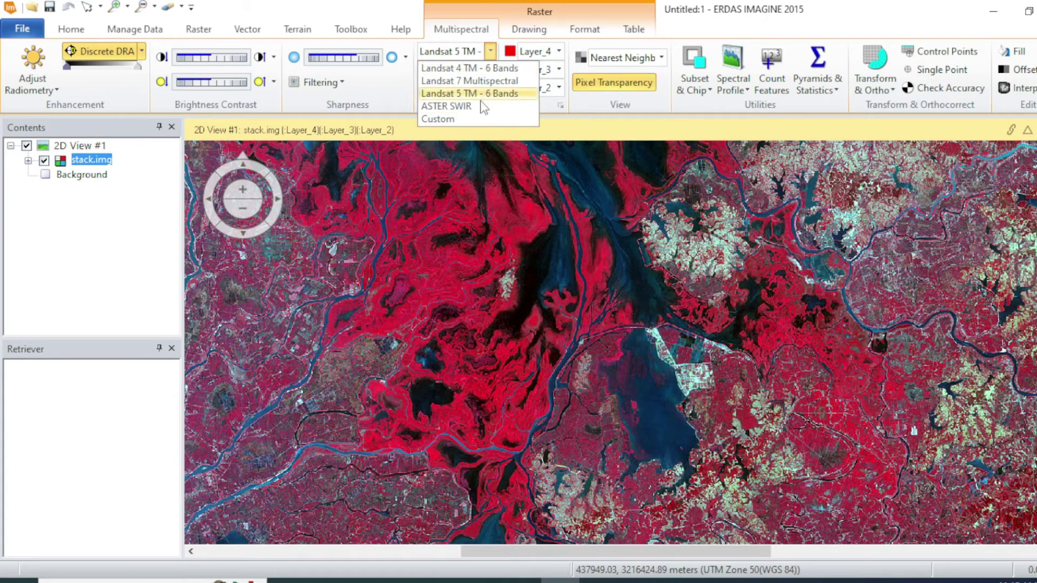
left_click(455, 118)
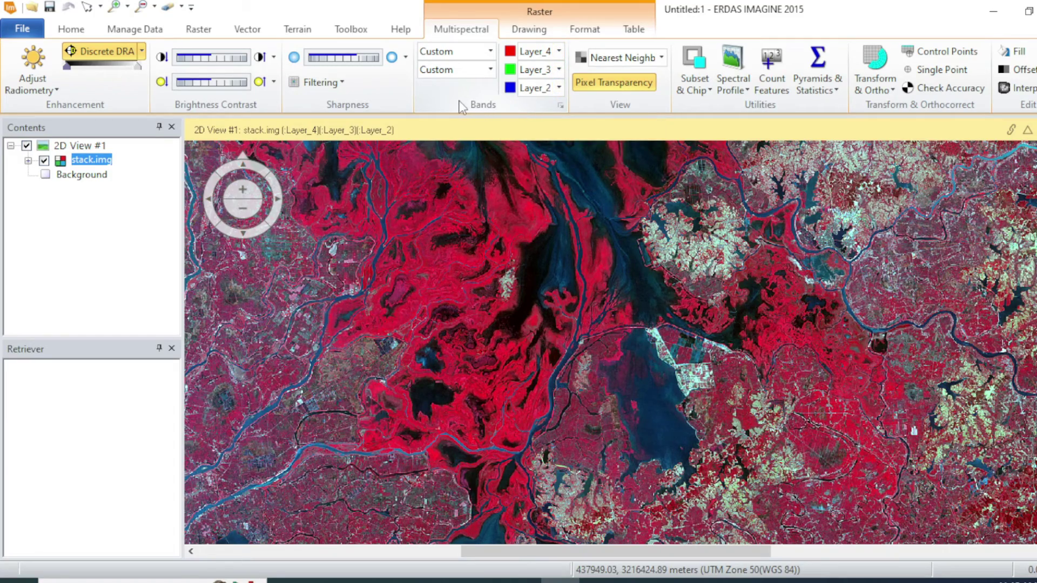
scroll(521, 227, "down", 2)
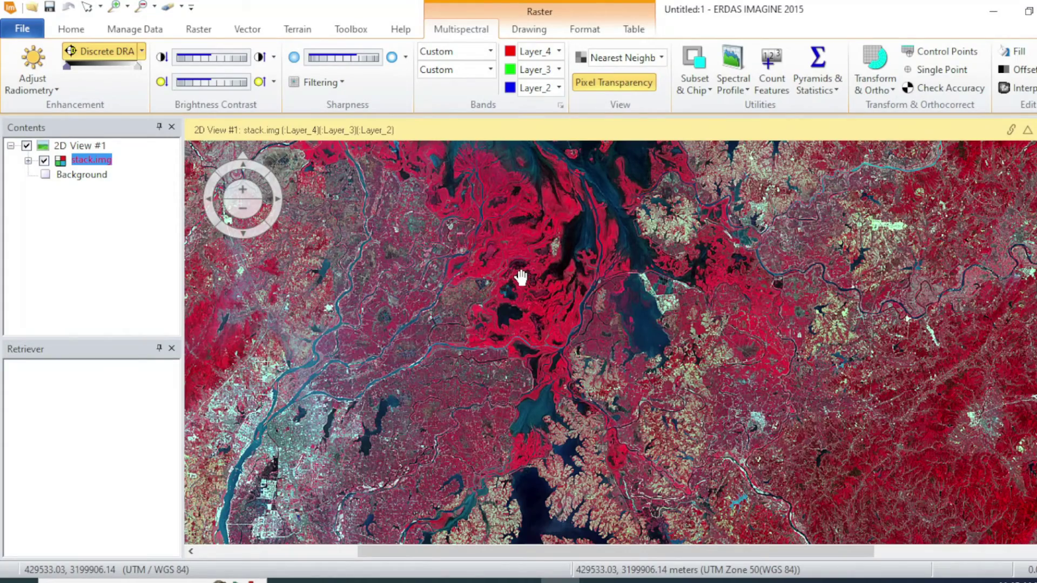
left_click_drag(523, 276, 515, 285)
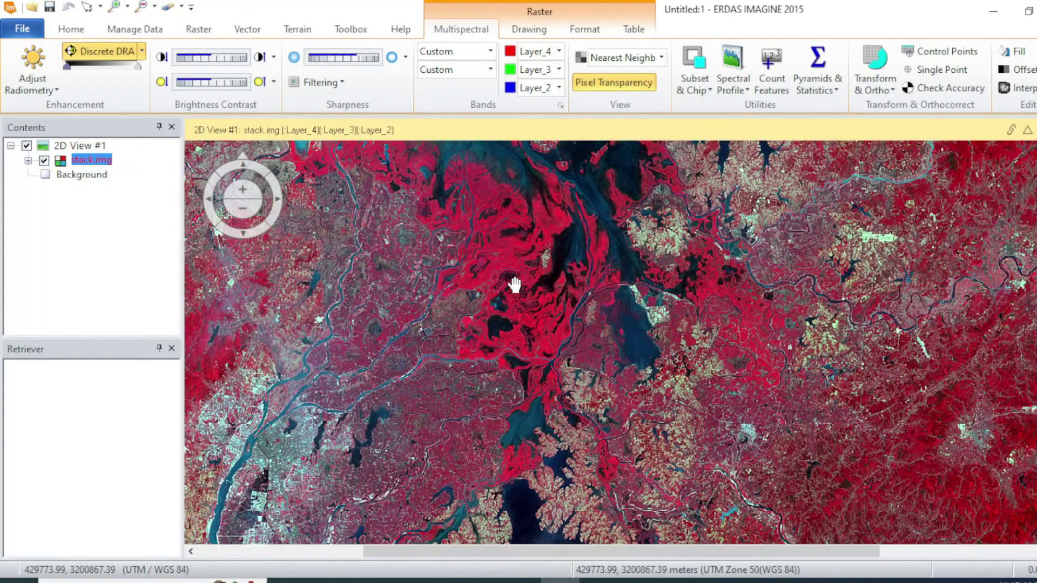
left_click_drag(521, 273, 509, 291)
scroll(496, 259, "down", 4)
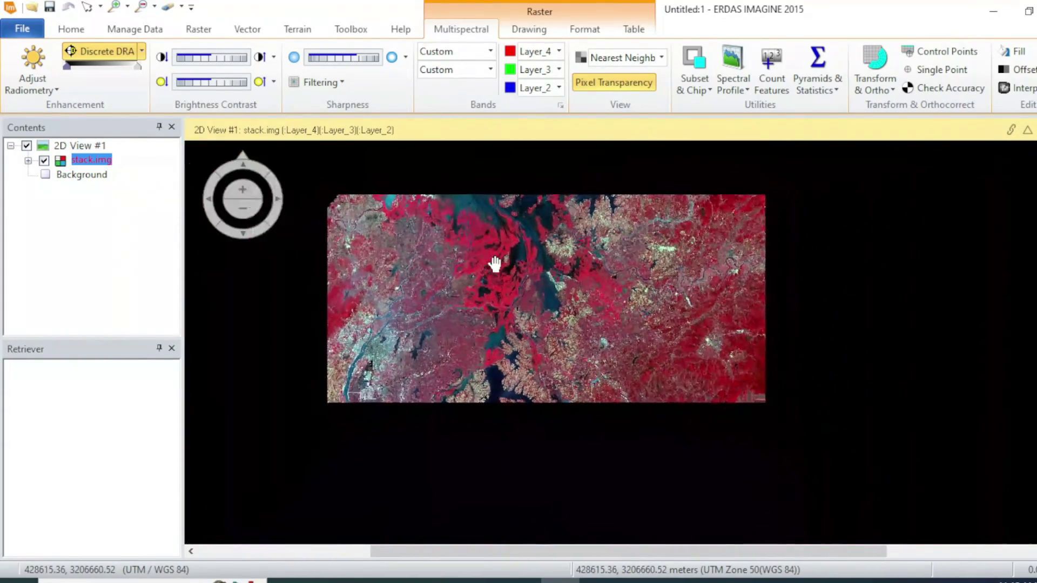